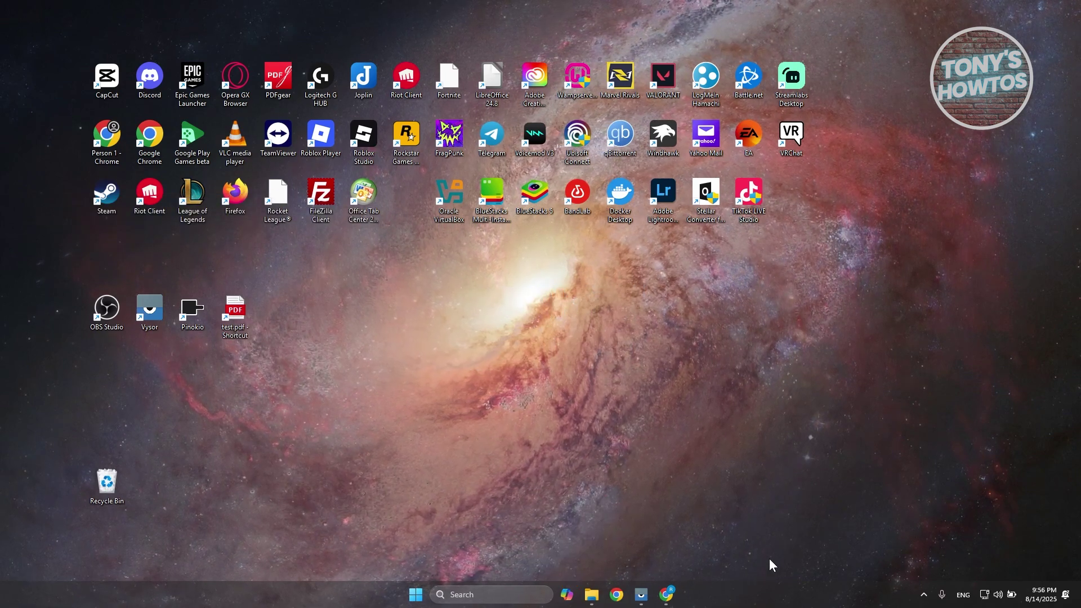
Restore the Chrome window showing the getcoldturkey.com homepage.
left_click(666, 595)
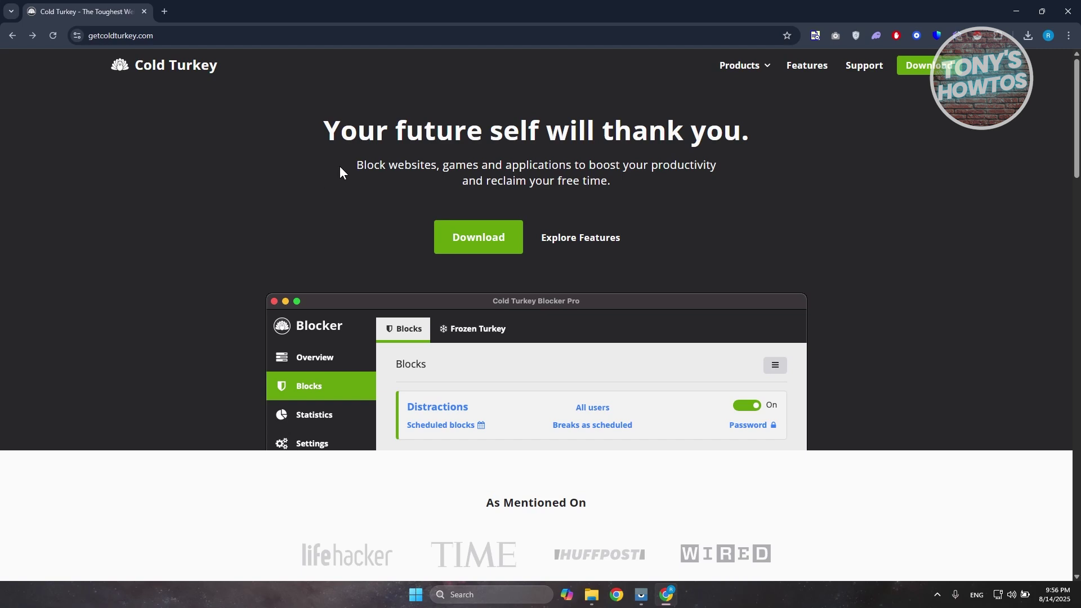
Download the free Cold Turkey Blocker for Windows from the site's download page.
left_click(490, 237)
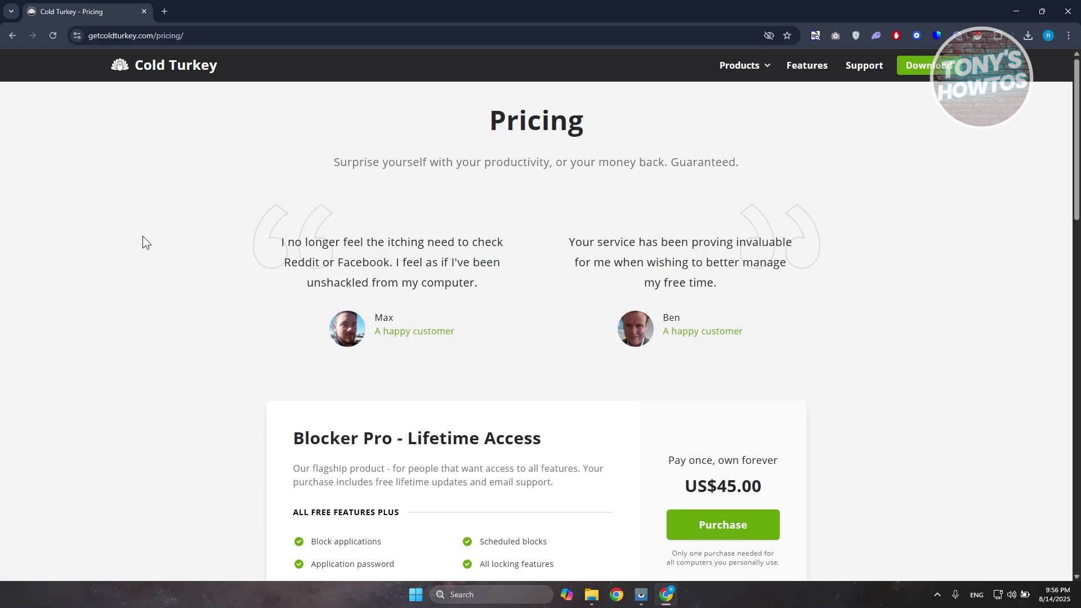
scroll(152, 174, "down", 2)
scroll(300, 255, "down", 5)
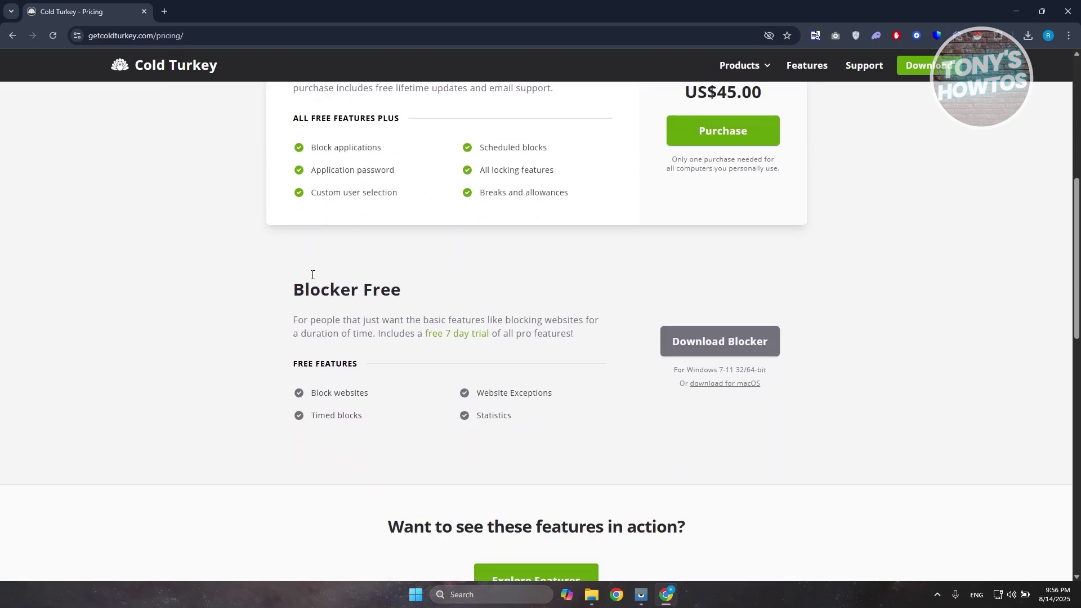
left_click(724, 342)
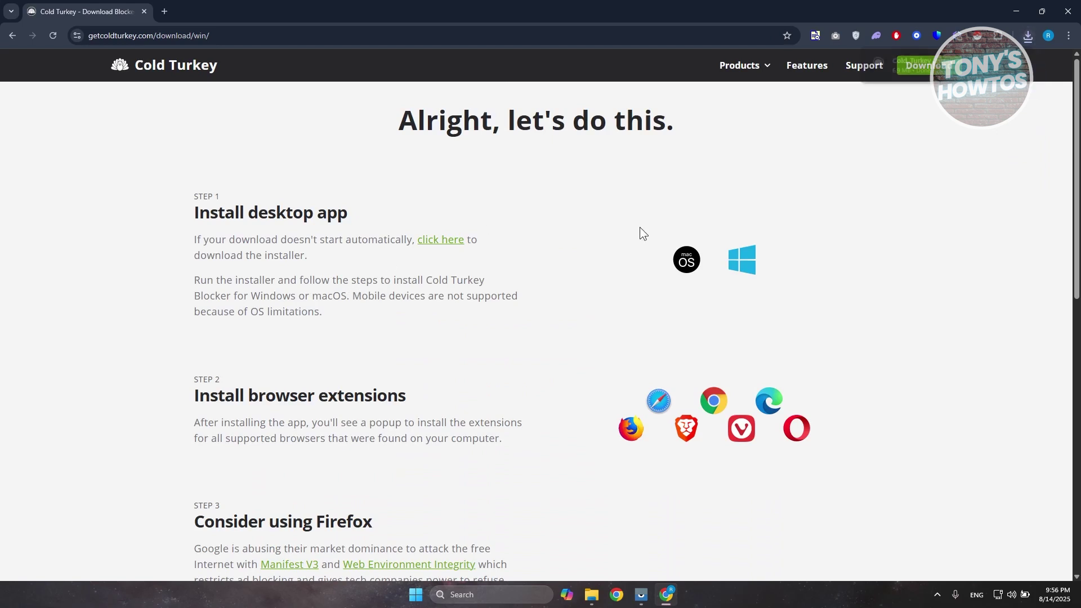
scroll(583, 296, "down", 3)
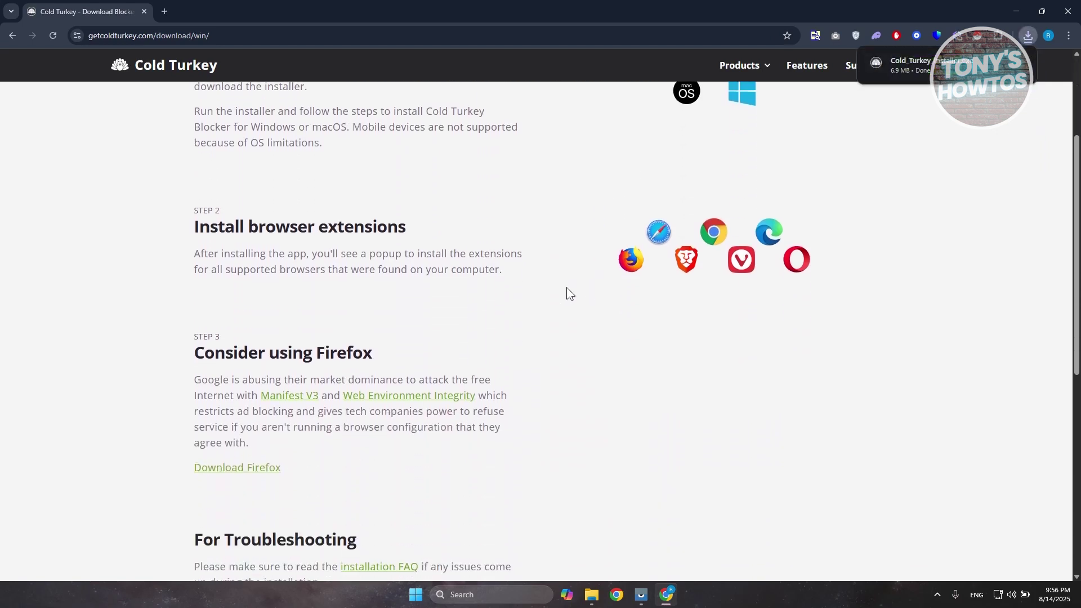
scroll(566, 287, "down", 2)
scroll(572, 262, "up", 2)
scroll(572, 263, "up", 3)
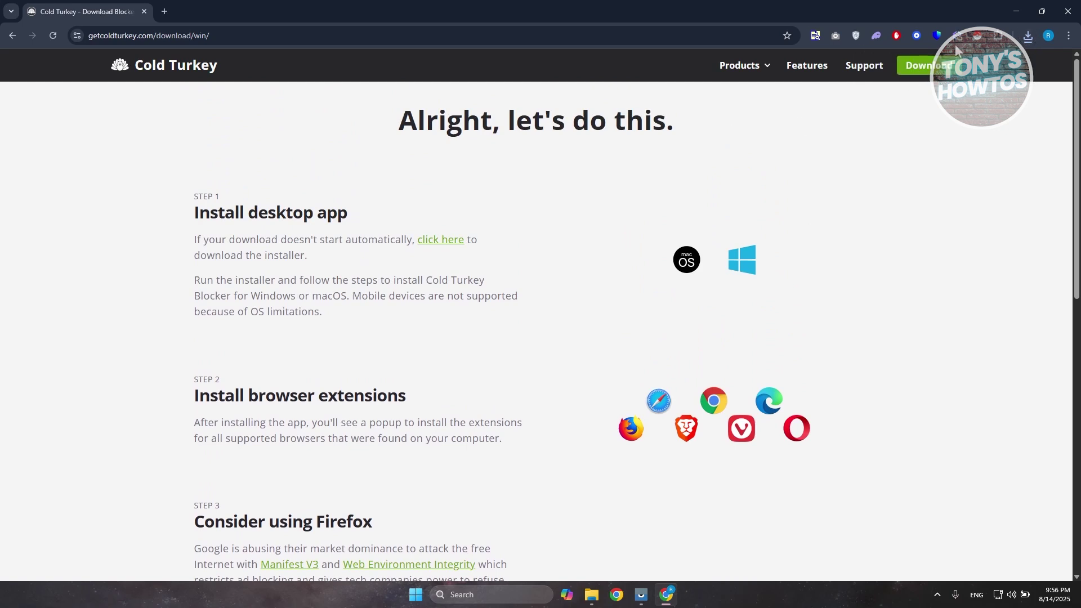
Confirm in Chrome's downloads list that the 6.9 MB Cold_Turkey_Installer.exe finished downloading.
left_click(1024, 35)
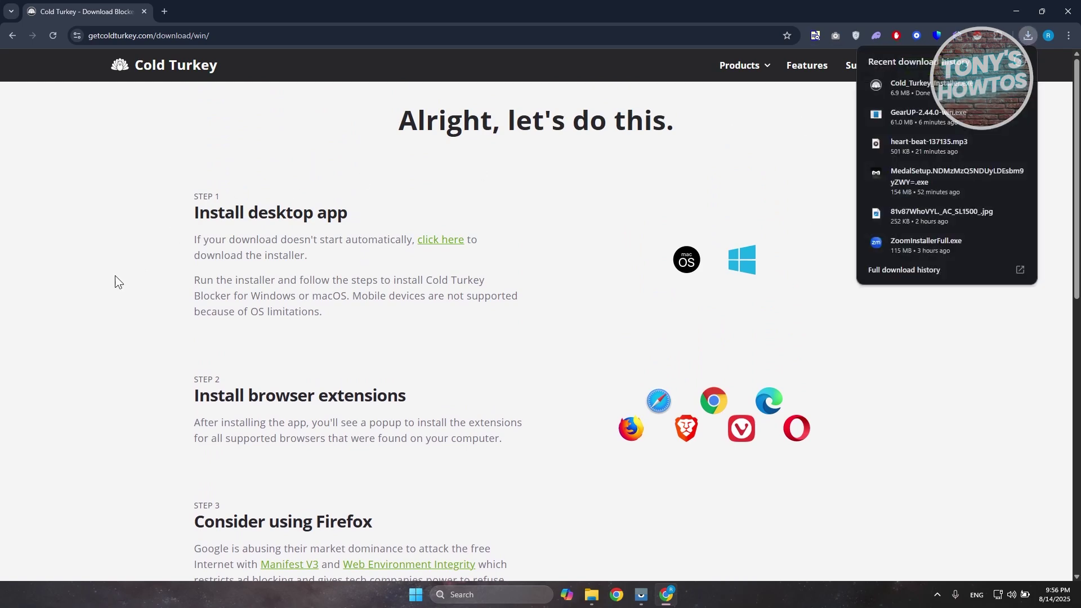
left_click(135, 240)
scroll(871, 345, "down", 3)
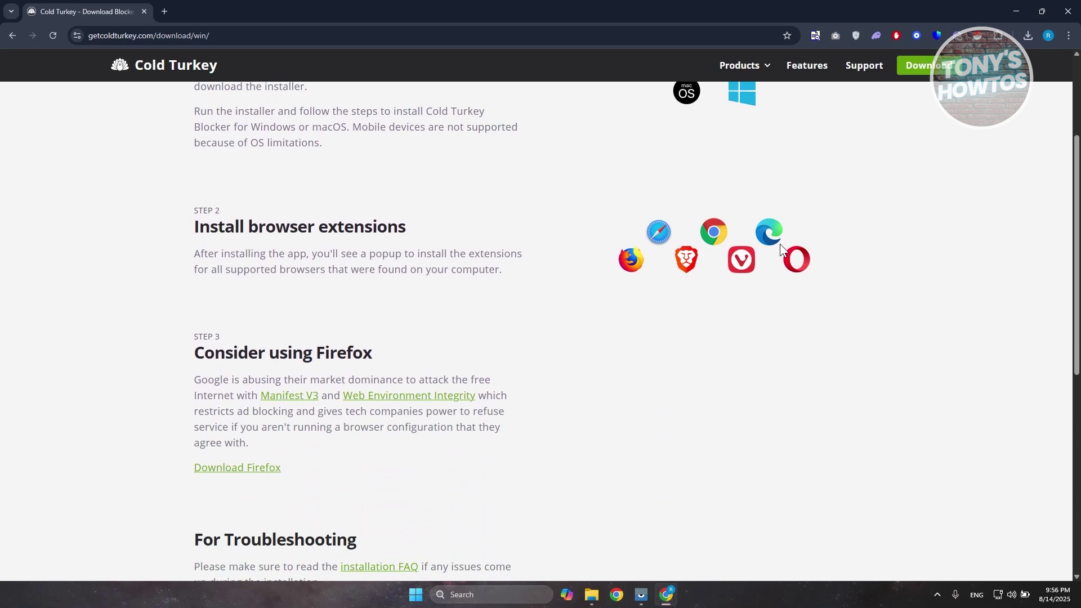
scroll(779, 259, "down", 3)
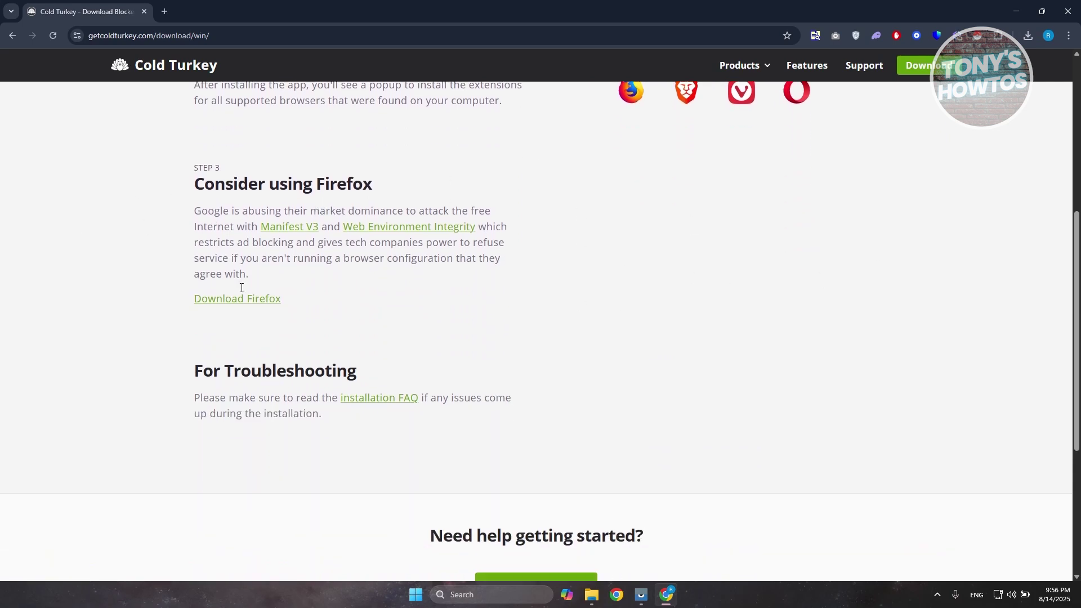
scroll(561, 354, "up", 4)
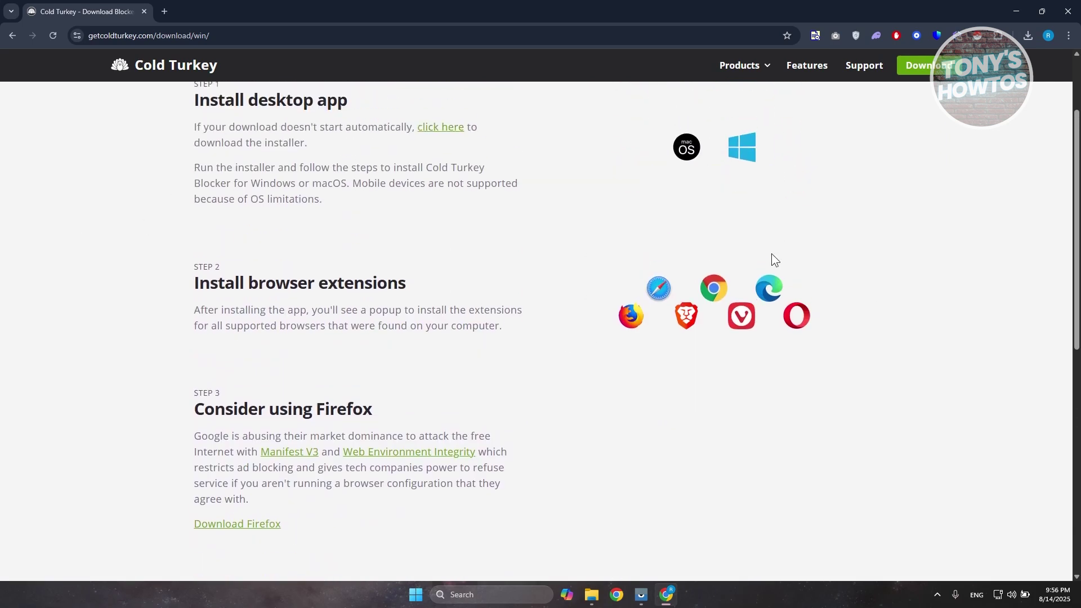
Run the downloaded installer and install Cold Turkey Blocker 4.7 to C:\Program Files\Cold Turkey.
left_click(1025, 37)
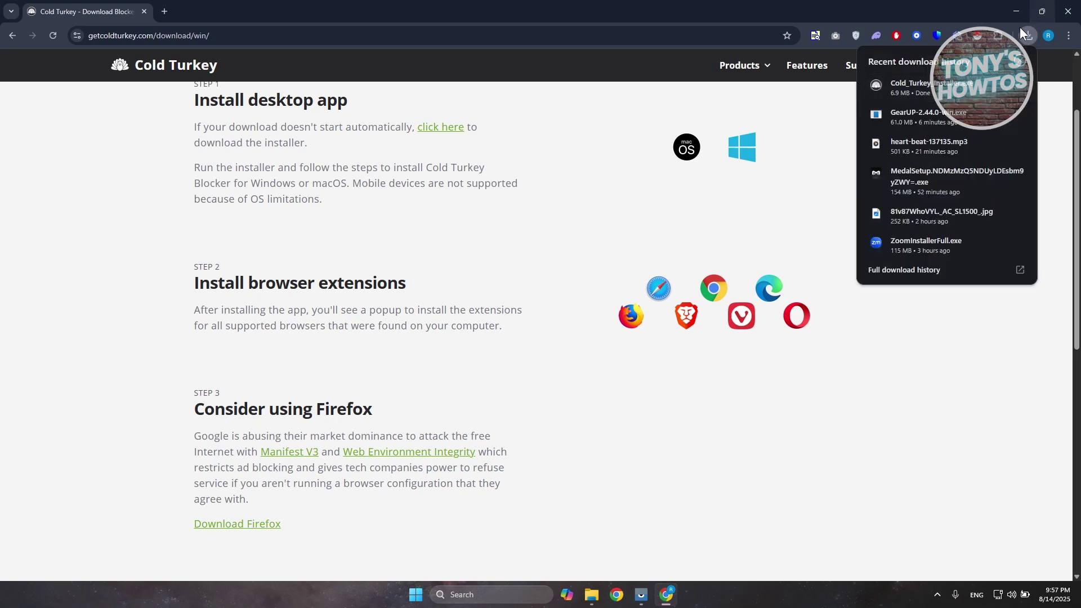
left_click(923, 83)
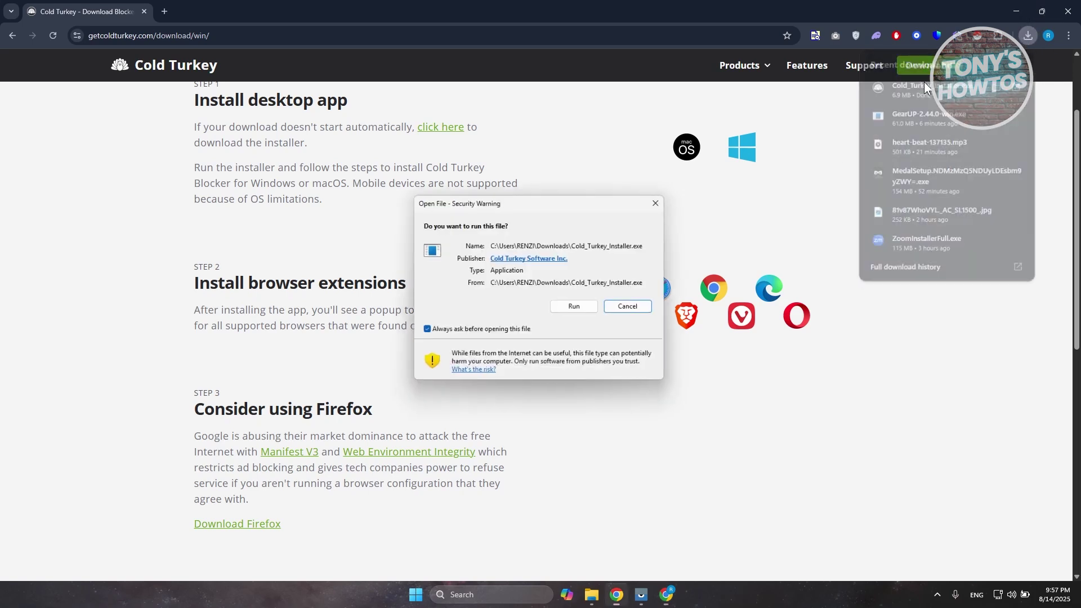
left_click(570, 310)
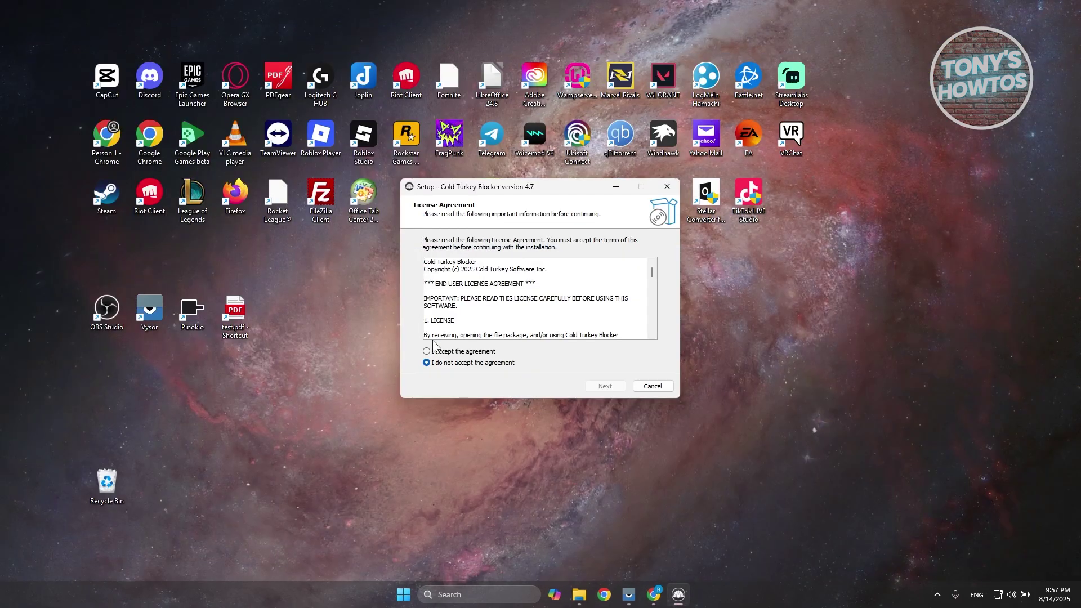
left_click(442, 351)
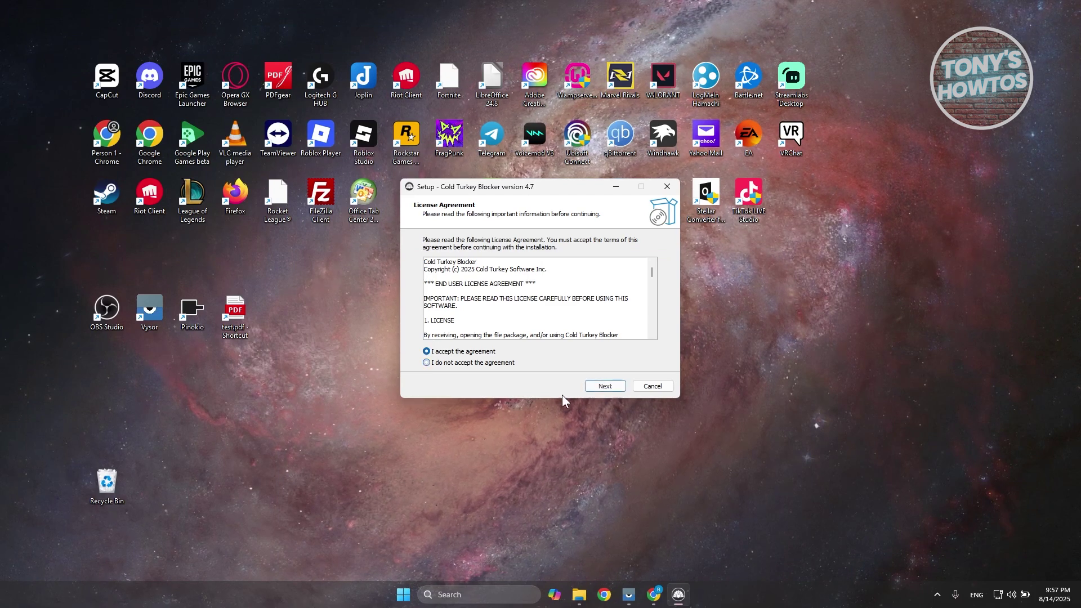
left_click(597, 388)
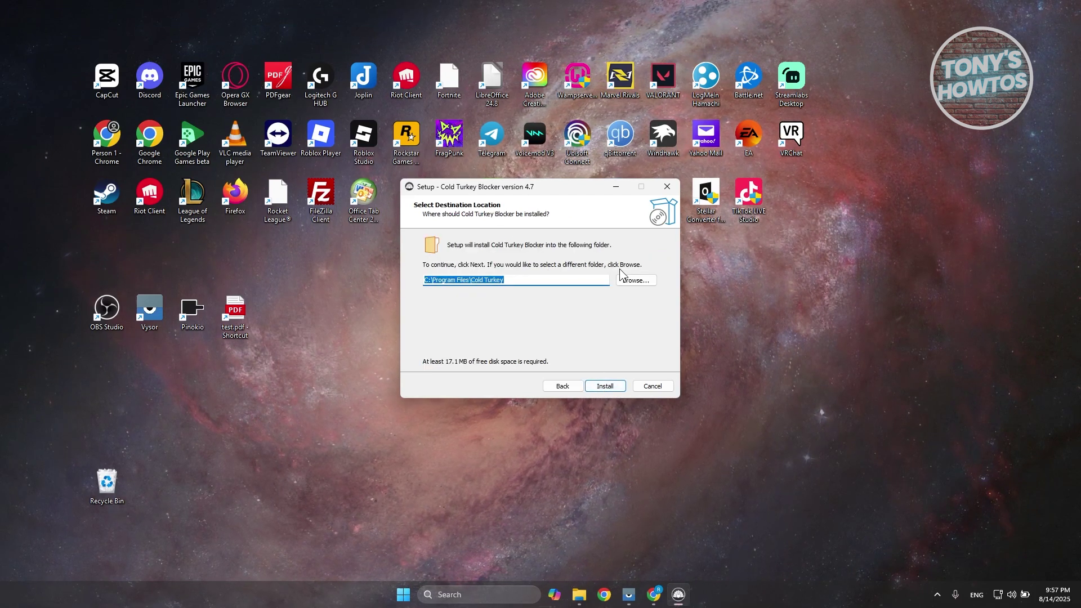
left_click(605, 386)
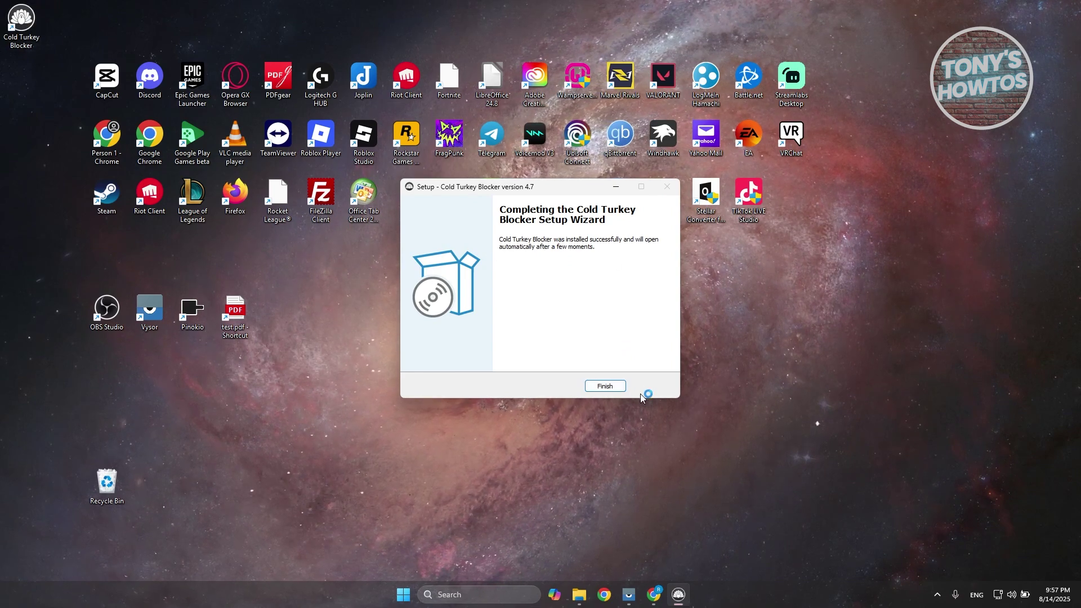
left_click(613, 387)
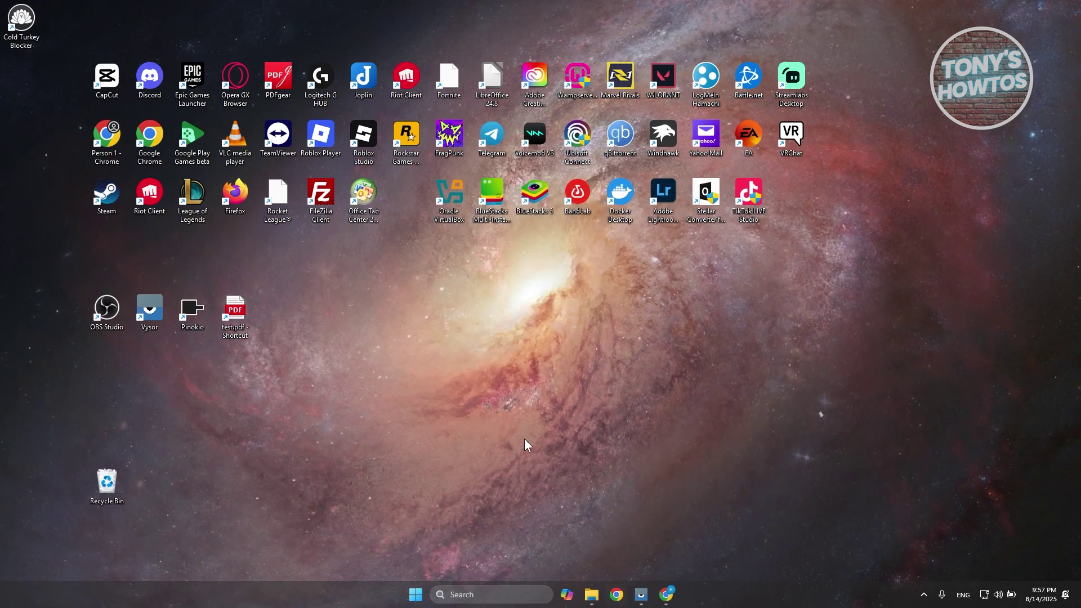
Move the desktop shortcut, launch Cold Turkey Blocker, and choose to install its Chrome extension.
left_click_drag(23, 22, 790, 197)
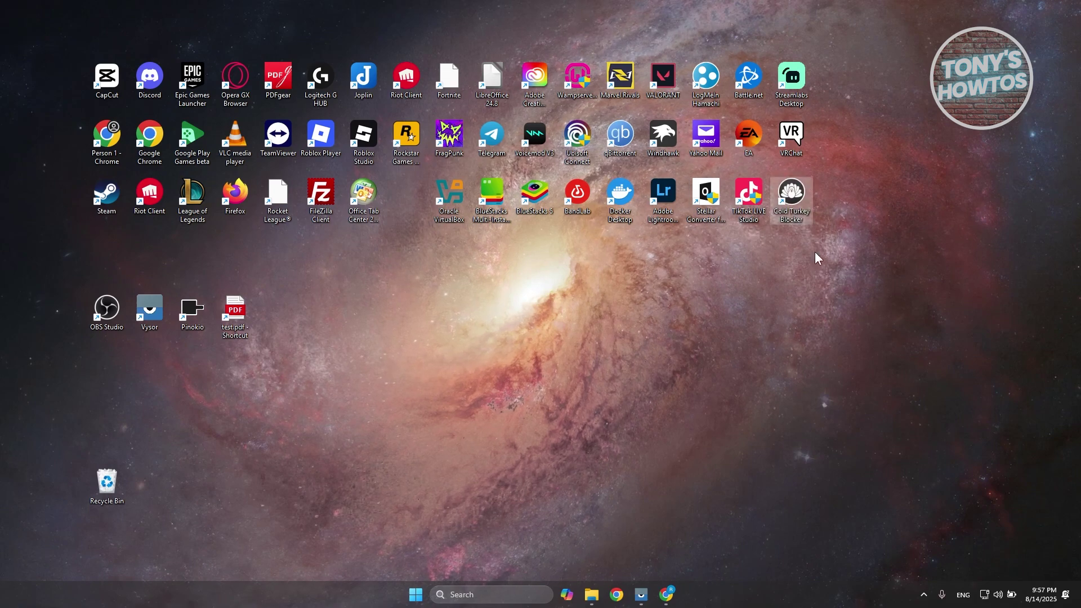
double_click(791, 194)
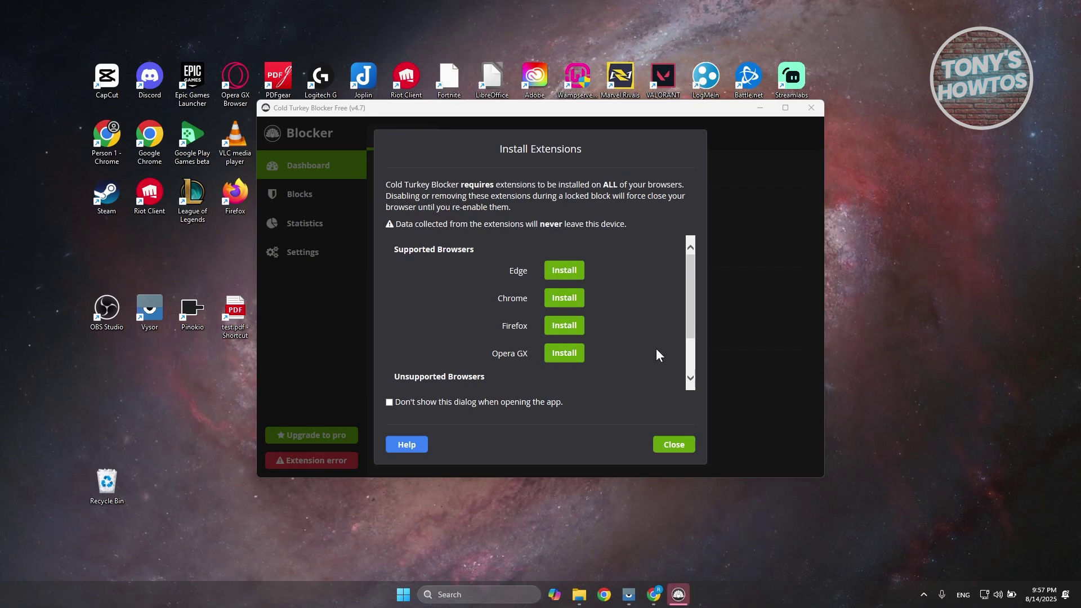
mouse_move(663, 591)
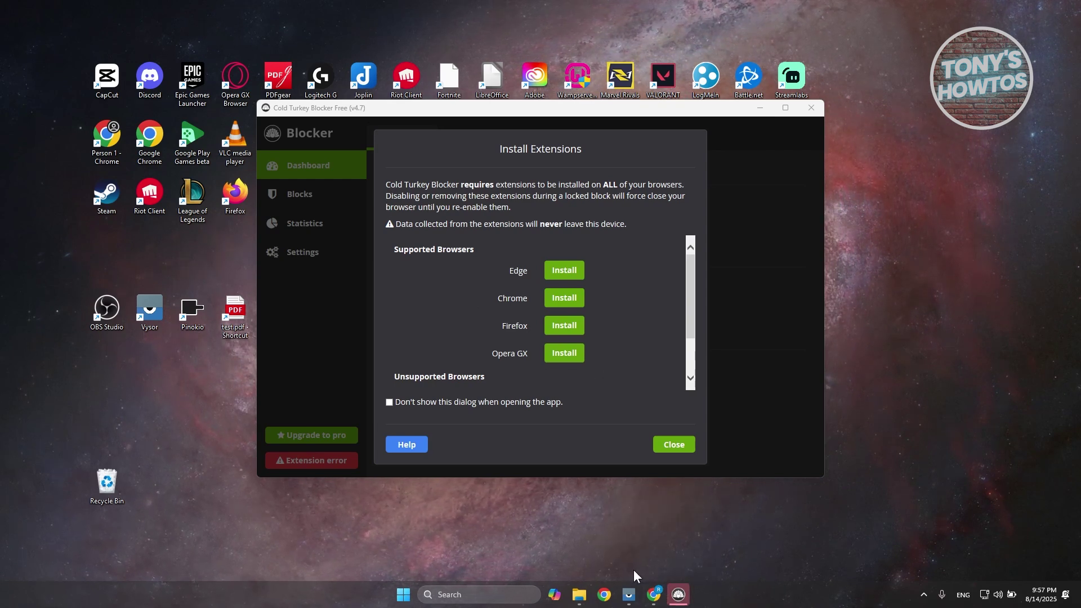
left_click(653, 595)
left_click(653, 594)
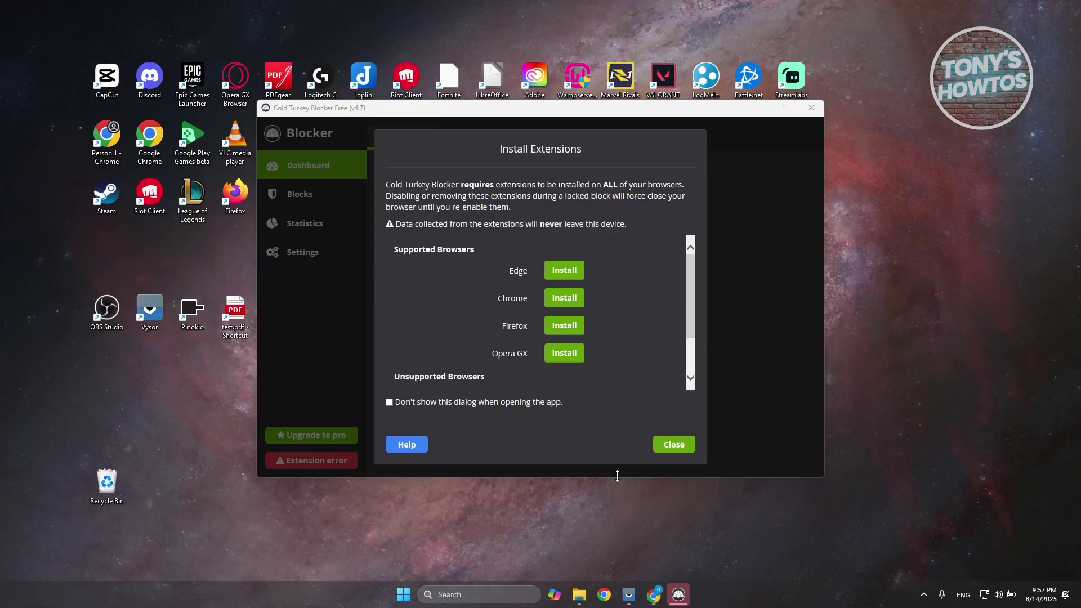
left_click(565, 298)
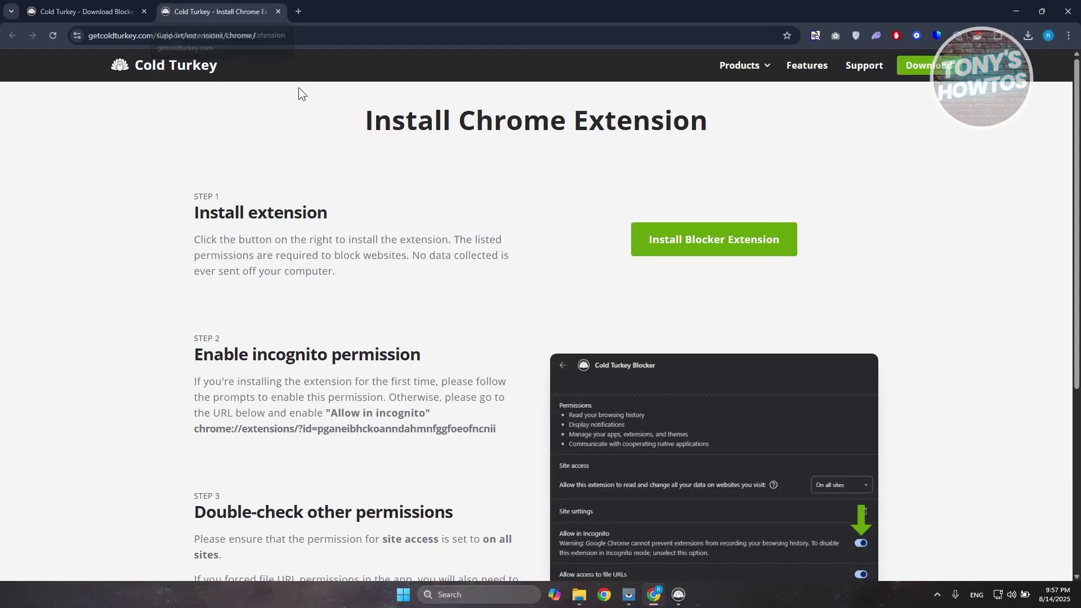
Add the Cold Turkey Blocker extension to Chrome from its Chrome Web Store page.
left_click(695, 248)
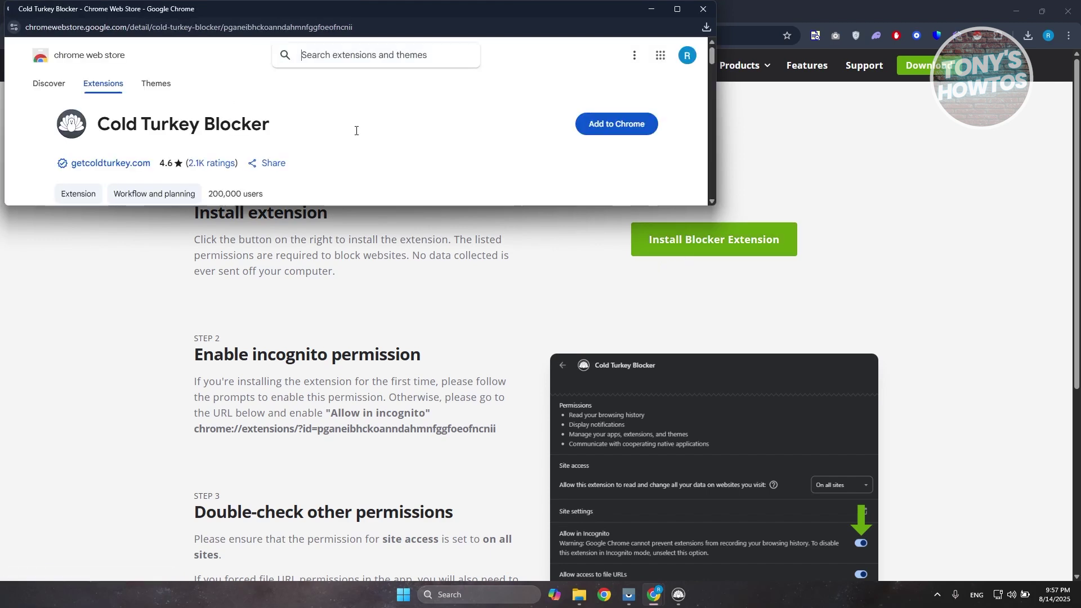
left_click(642, 129)
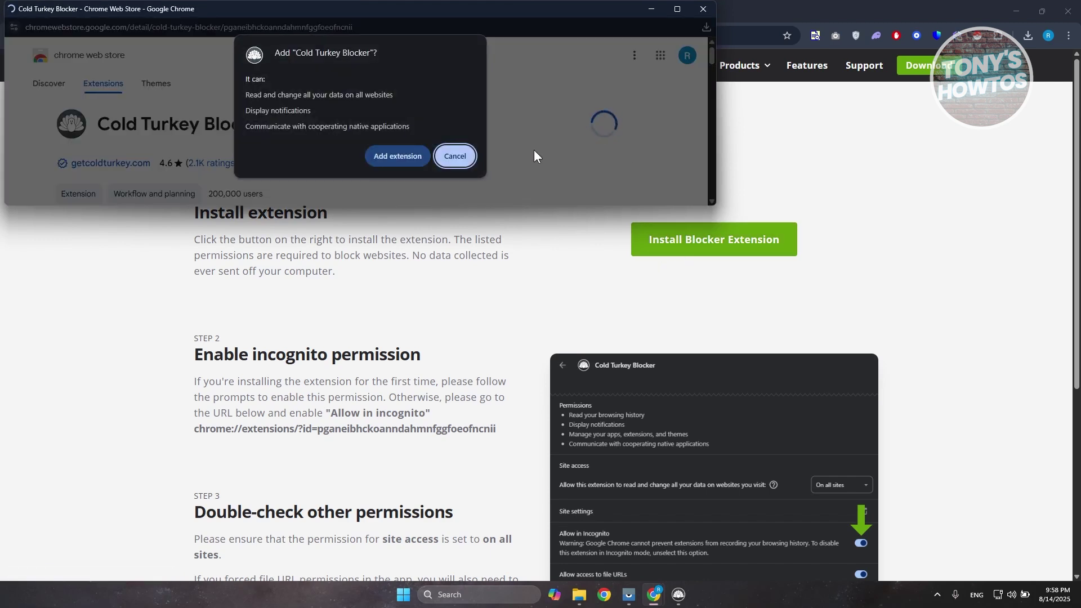
left_click(381, 157)
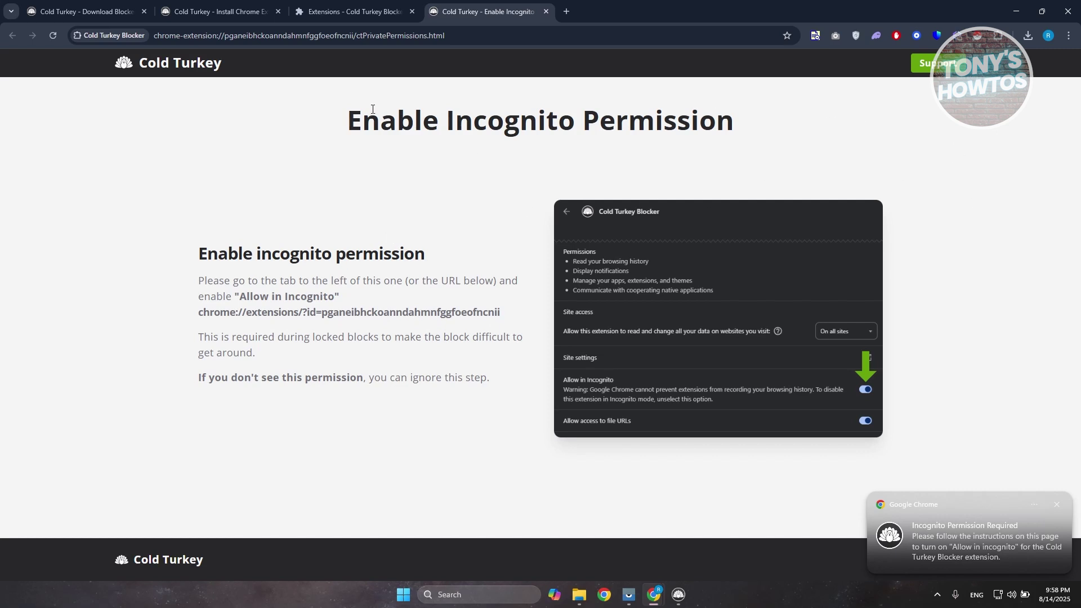
Copy the extension settings link from the Incognito Permission page into the address bar.
left_click_drag(350, 108, 854, 113)
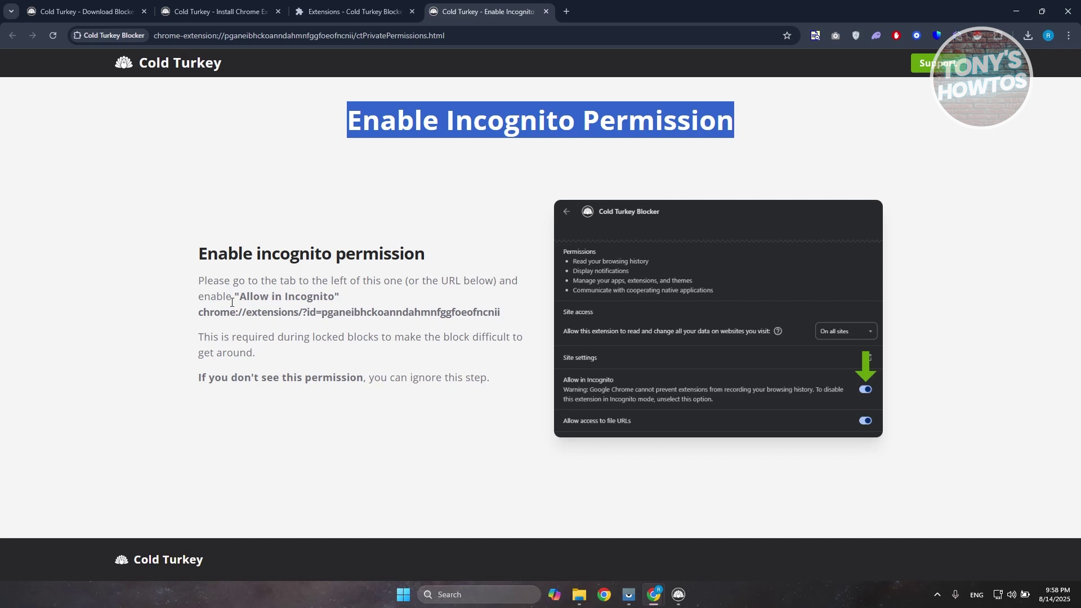
left_click_drag(202, 313, 525, 305)
key("ctrl+c")
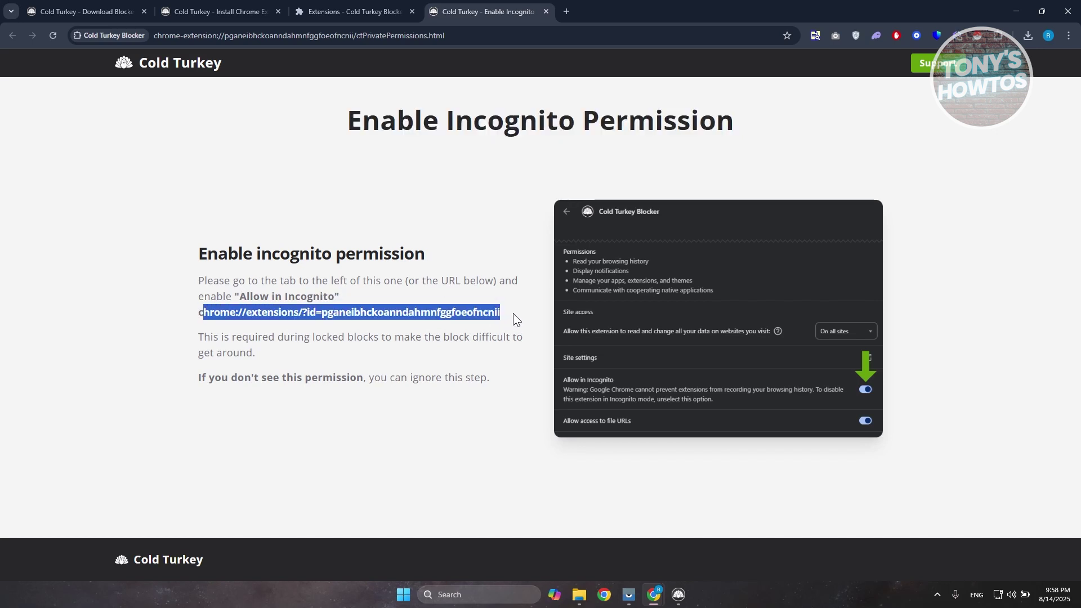
left_click(468, 42)
key("ctrl+v")
key("Return")
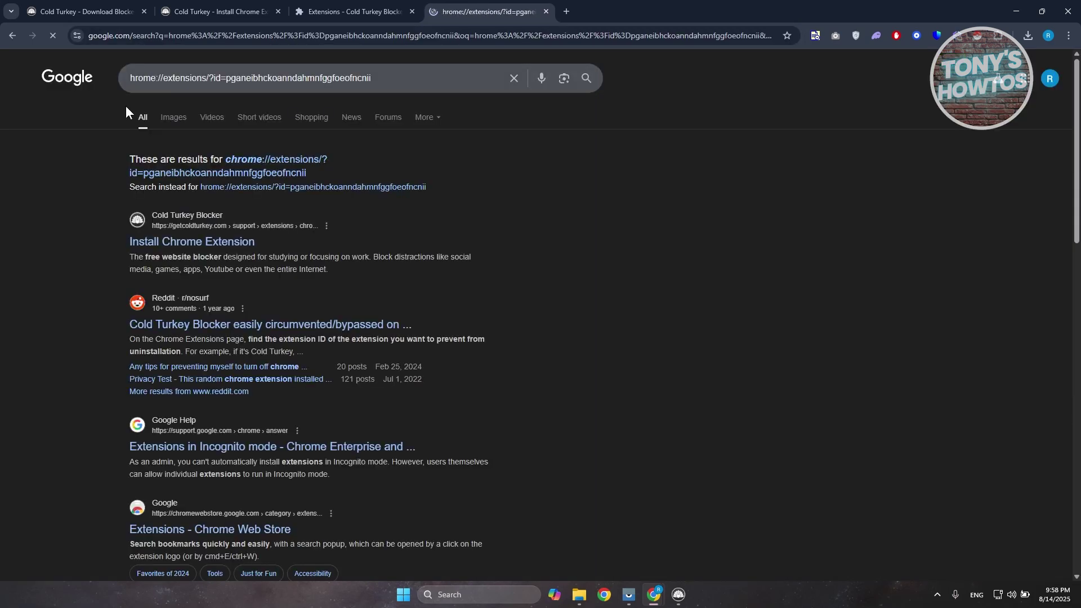
Fix the mistyped link and open Cold Turkey Blocker's chrome://extensions details page.
left_click(128, 80)
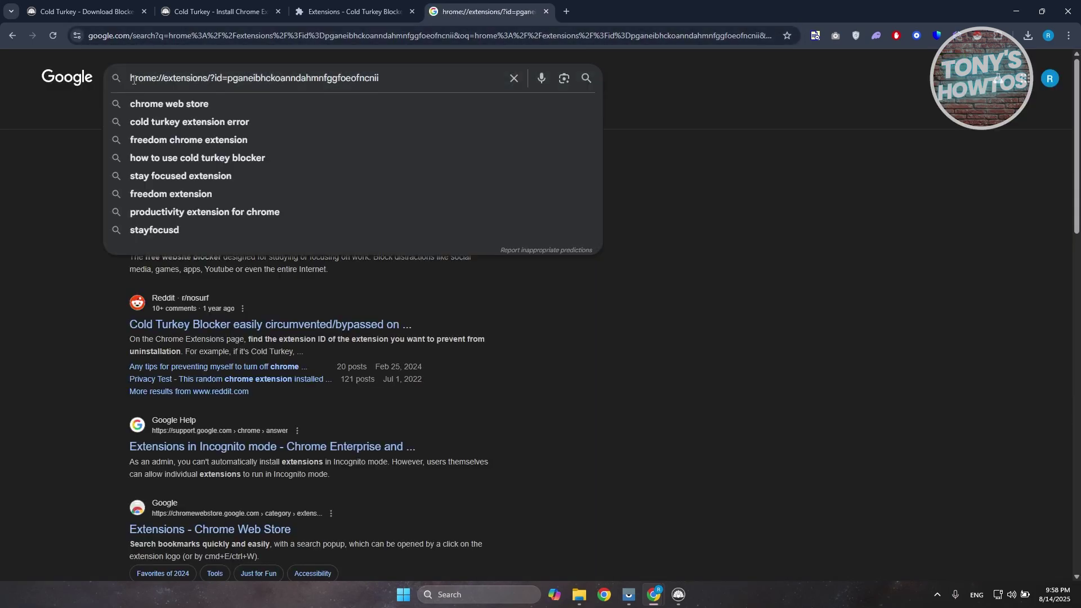
type("c")
key("ctrl+a")
key("ctrl+c")
left_click(218, 36)
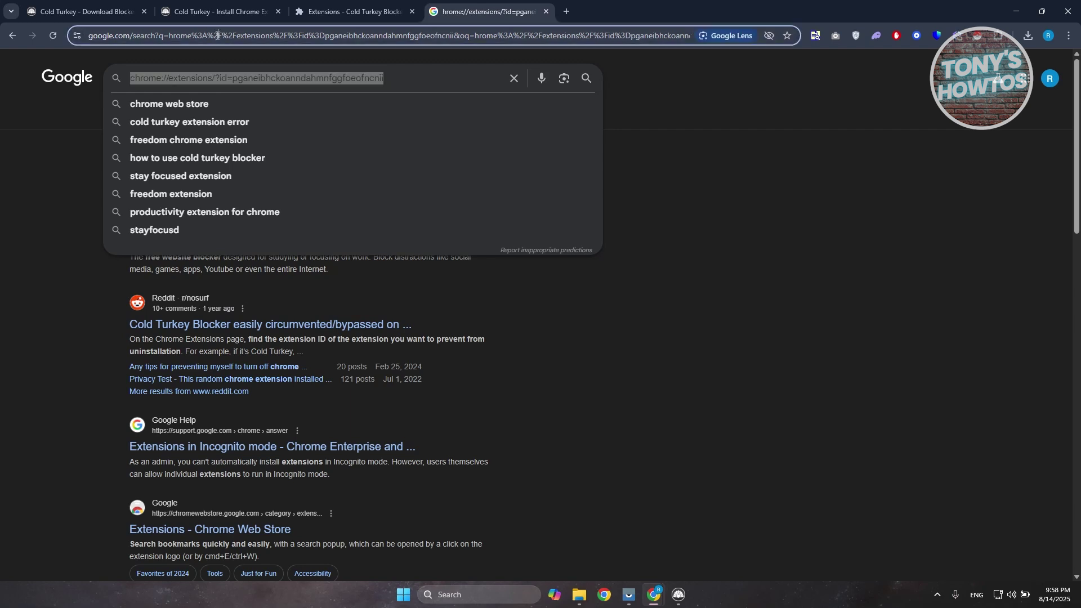
key("ctrl+v")
key("Return")
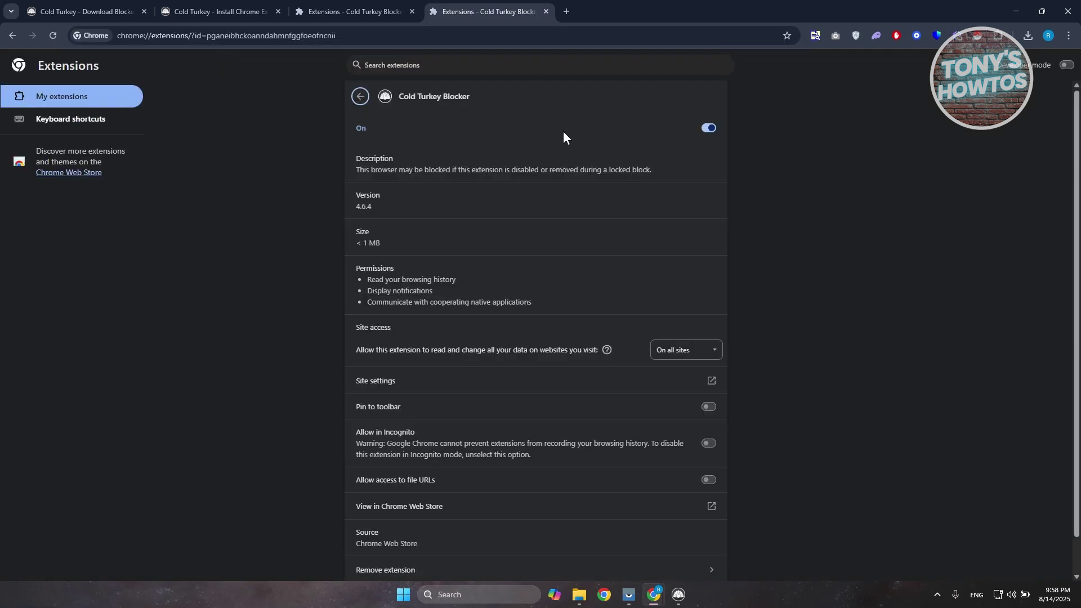
Turn on Allow in Incognito for Cold Turkey Blocker, then return to the Install Chrome Extension tab.
scroll(443, 434, "down", 1)
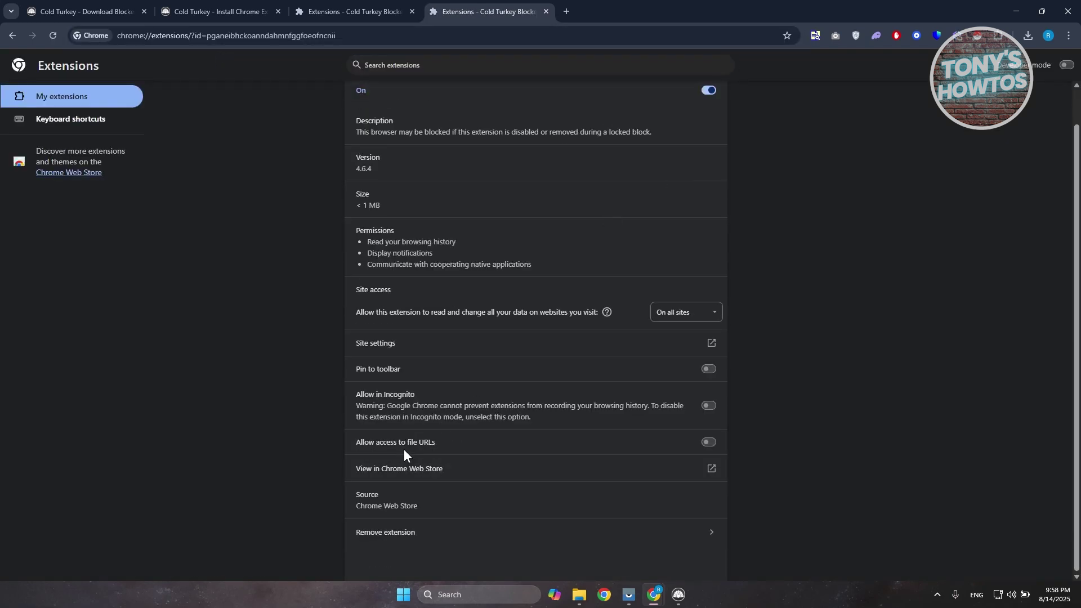
left_click(711, 405)
left_click(353, 4)
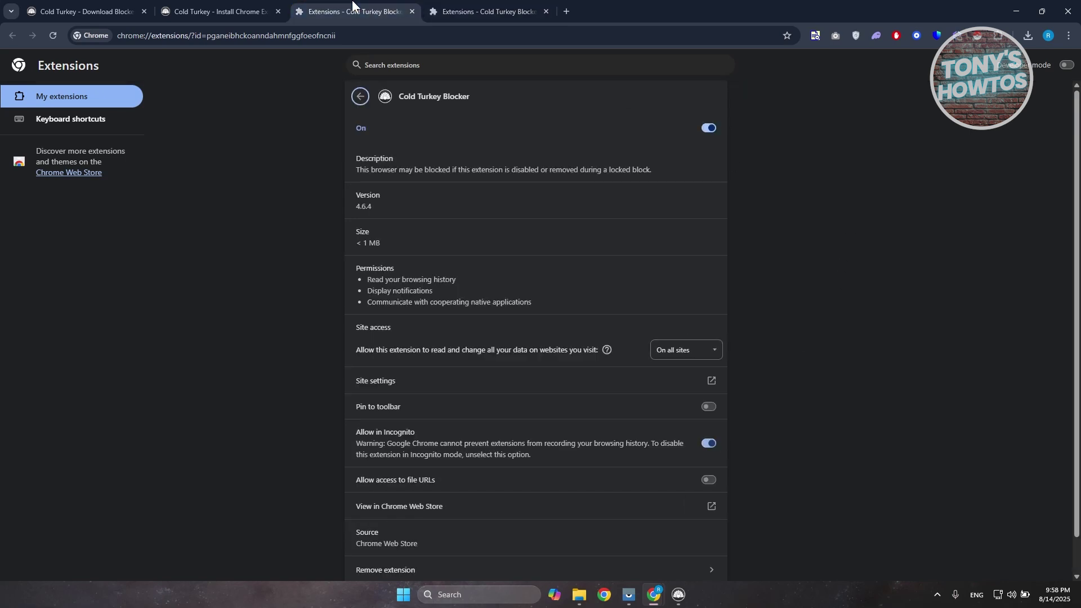
left_click(213, 8)
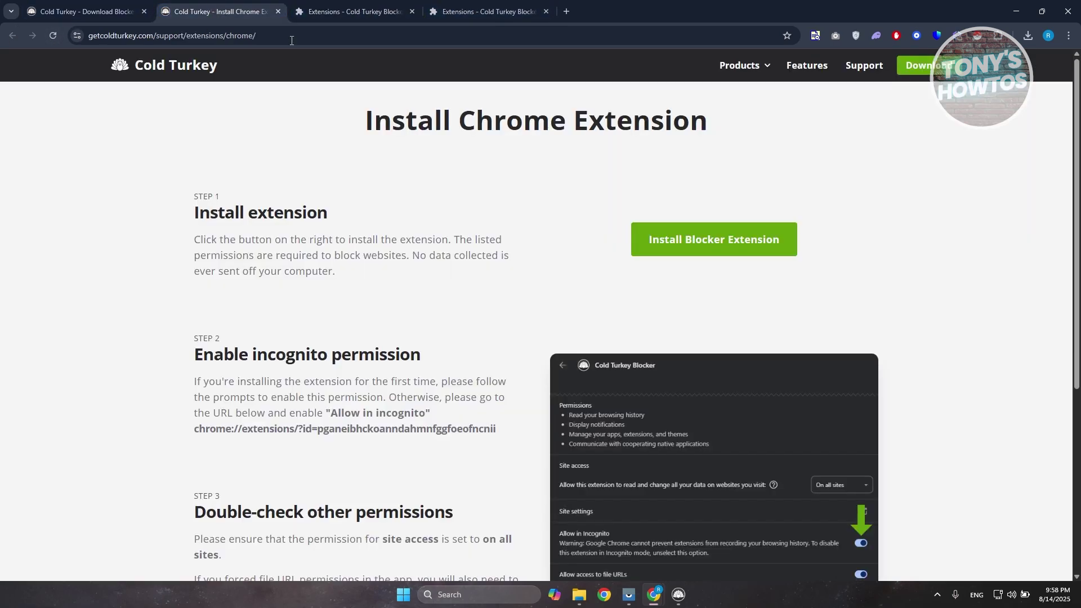
Minimize Chrome, close the Web Store popup, and close the Install Extensions dialog.
left_click(1012, 7)
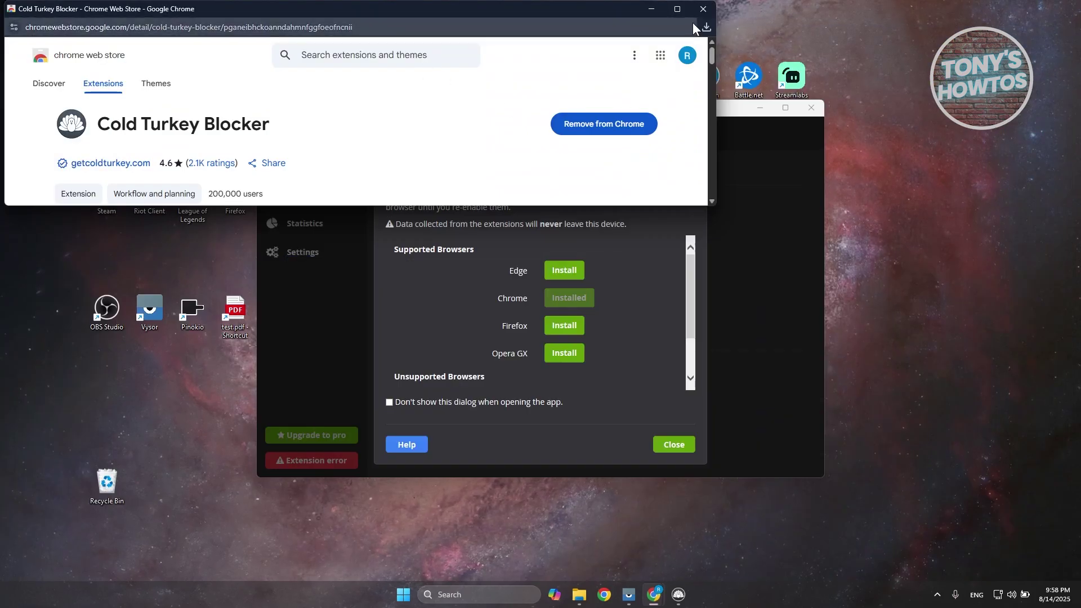
left_click(704, 10)
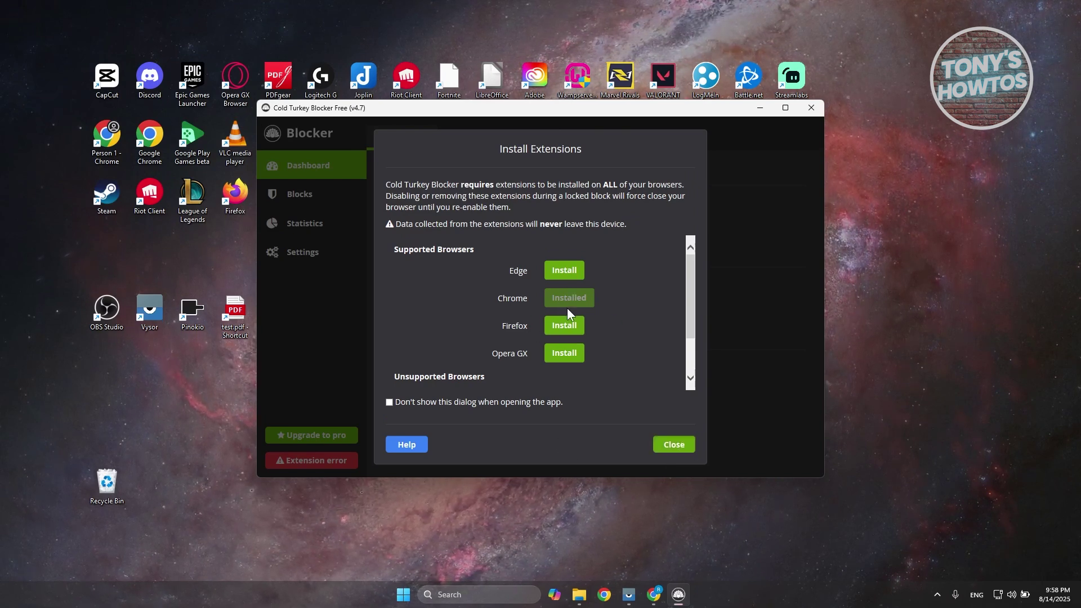
left_click(684, 446)
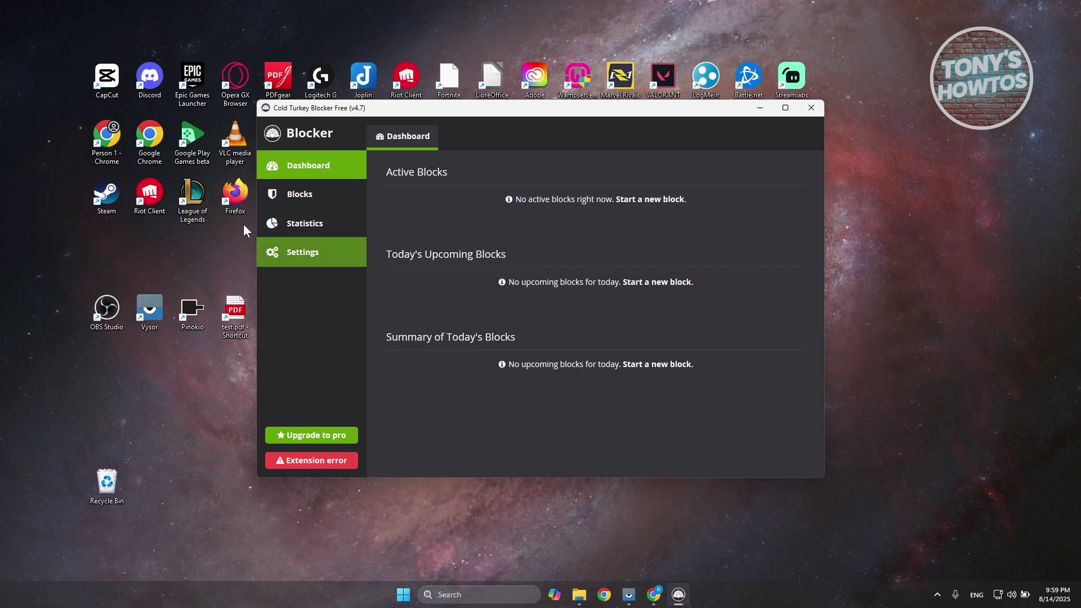
Browse the Block, Website and App Statistics tabs, then go to Settings.
left_click(317, 231)
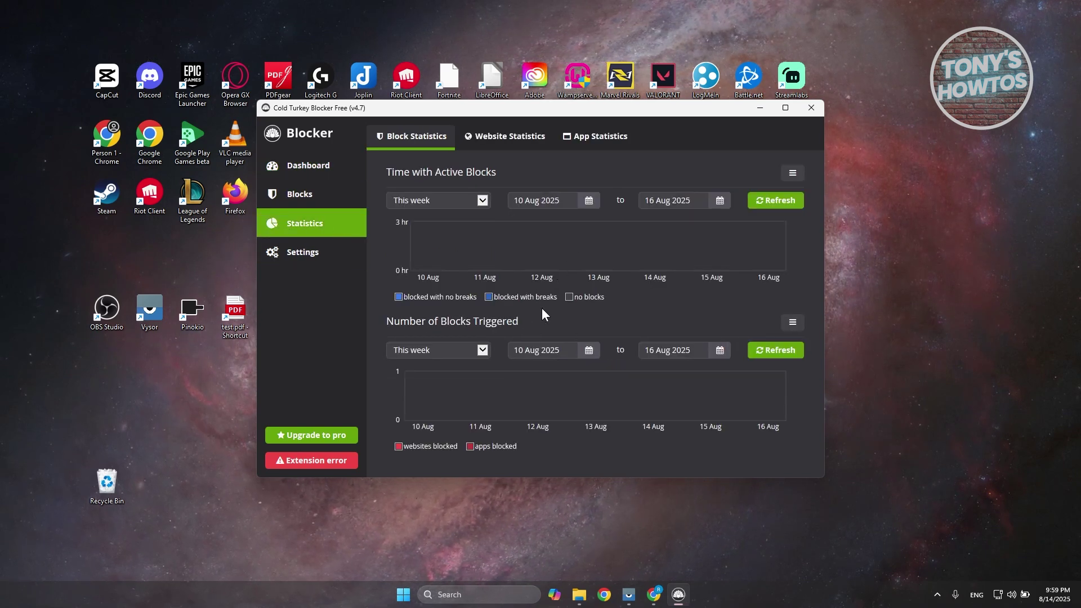
left_click(502, 138)
left_click(598, 137)
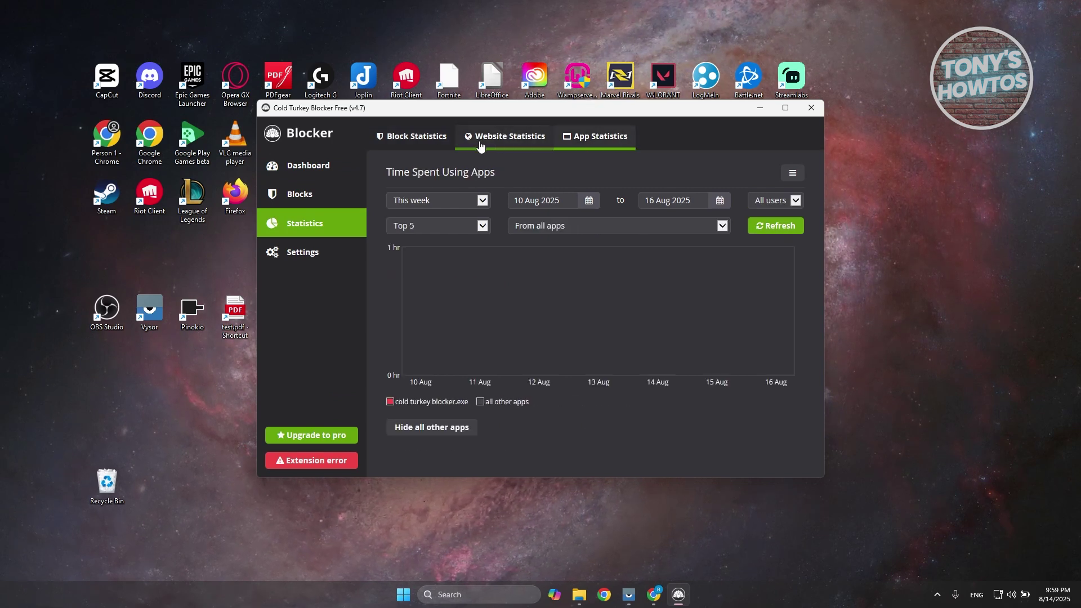
left_click(417, 142)
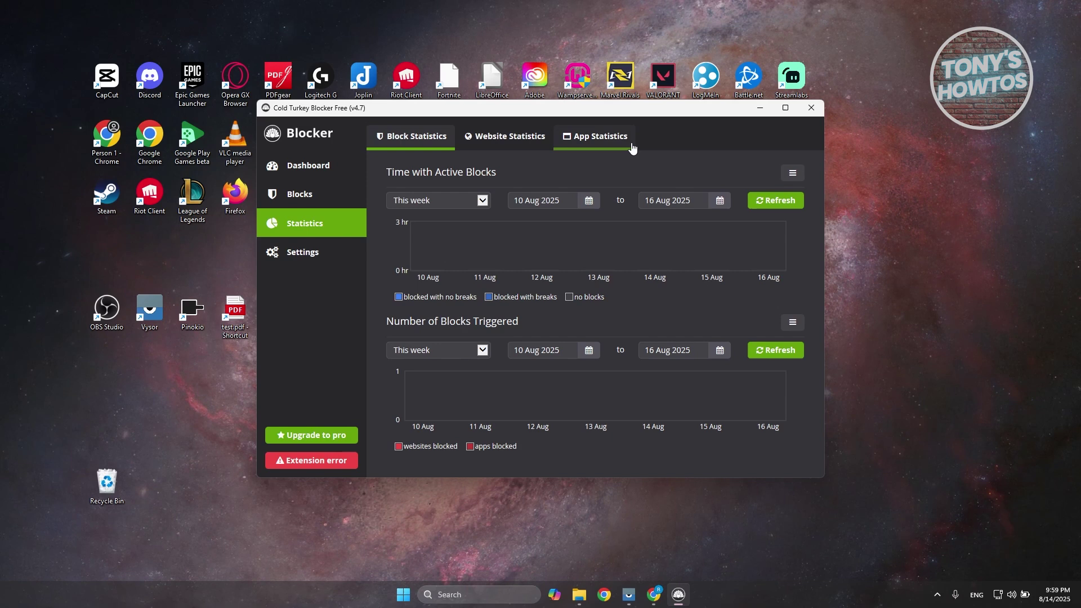
left_click(307, 257)
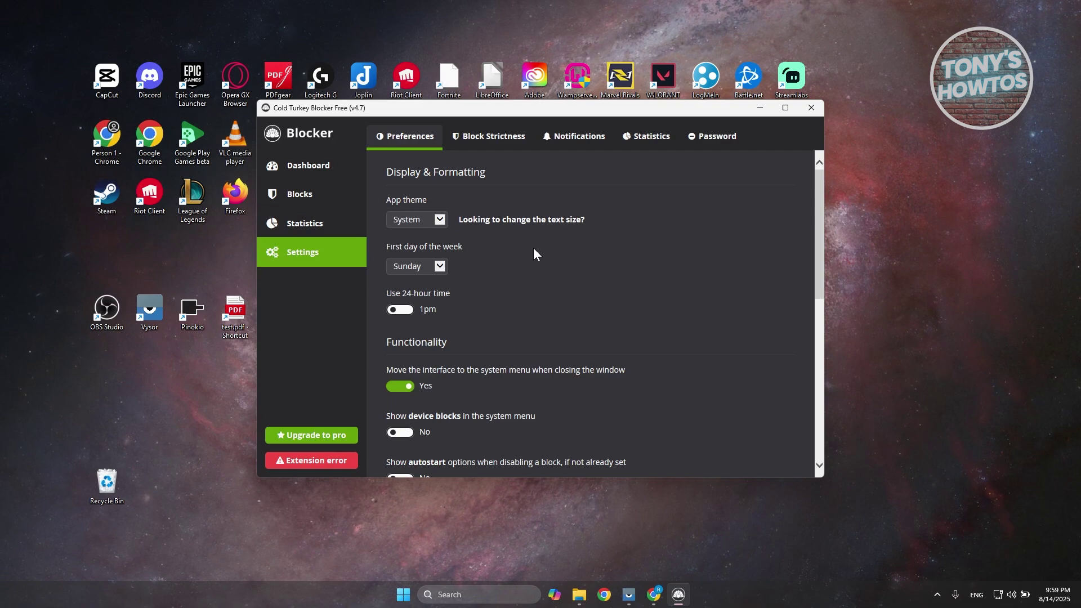
Look through the Preferences, Block Strictness and Notifications tabs, dismissing the Password upgrade prompt.
scroll(579, 276, "down", 2)
scroll(515, 336, "down", 3)
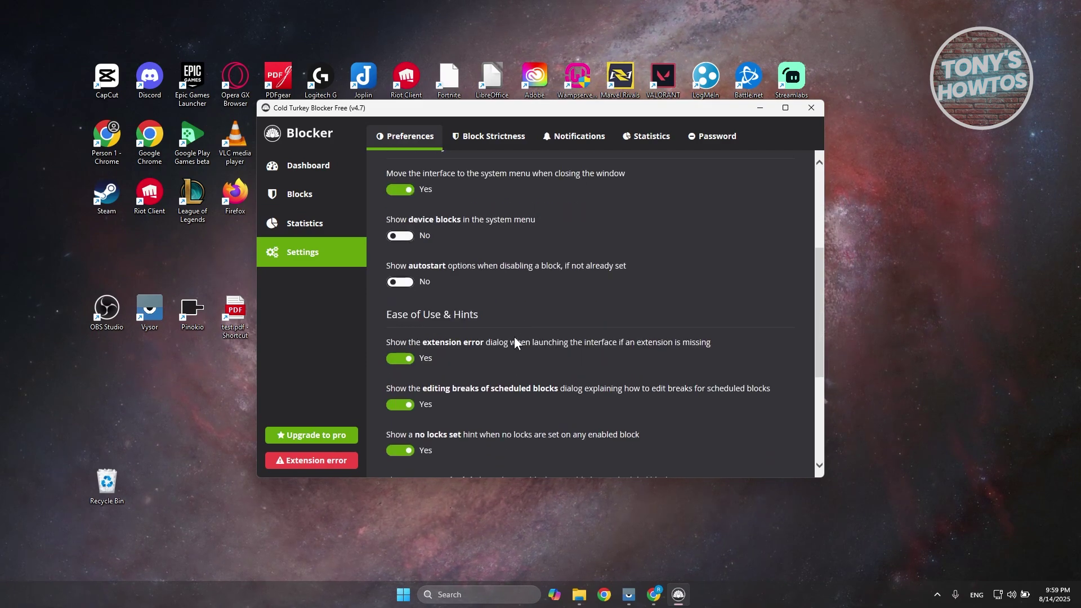
left_click(499, 141)
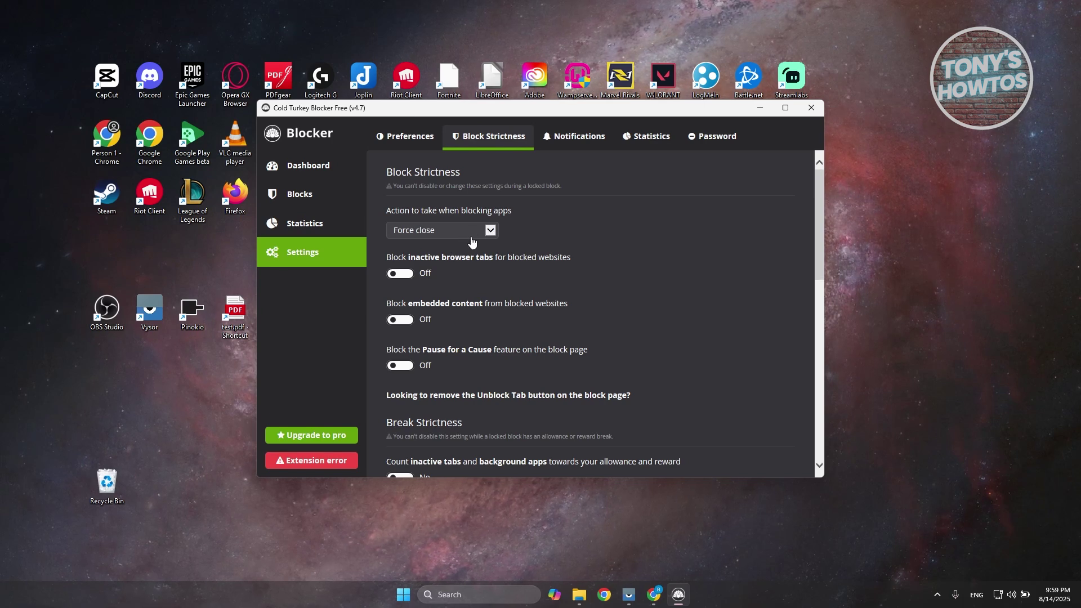
left_click(582, 135)
scroll(619, 248, "down", 1)
scroll(643, 234, "down", 5)
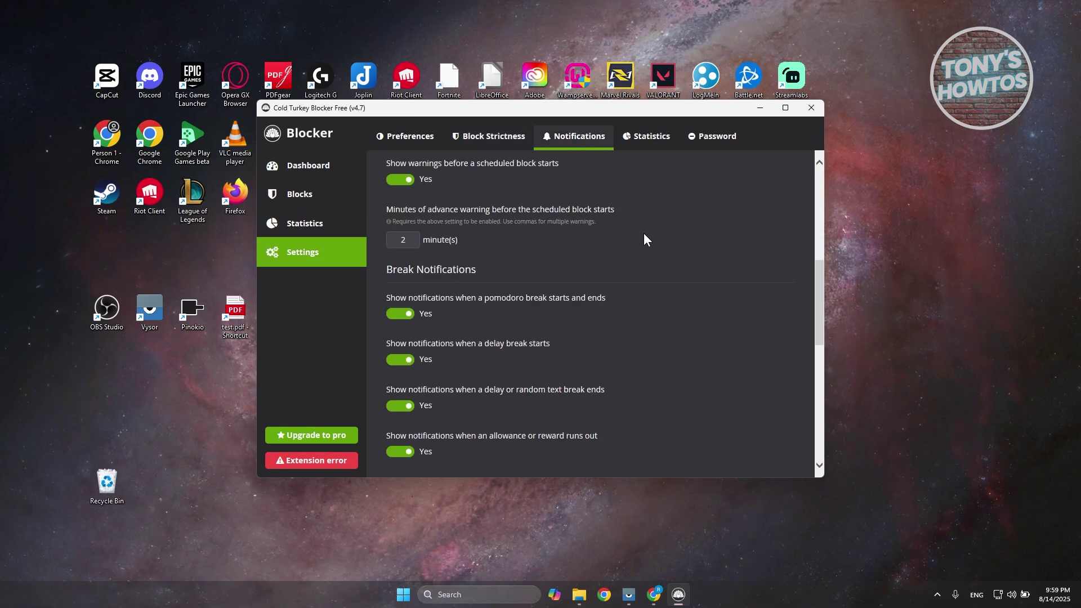
scroll(619, 235, "down", 1)
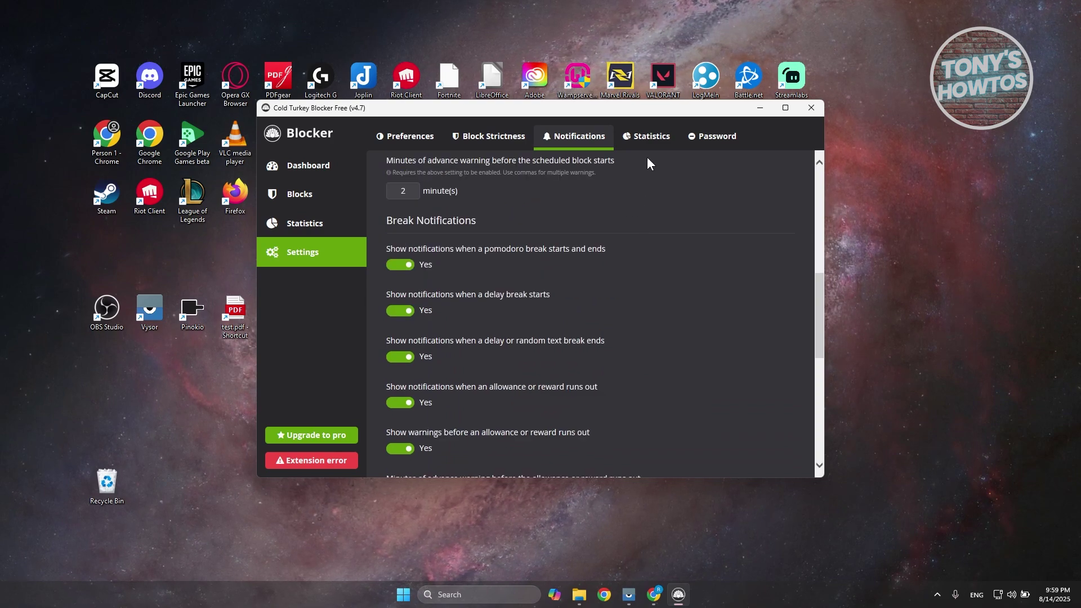
left_click(703, 136)
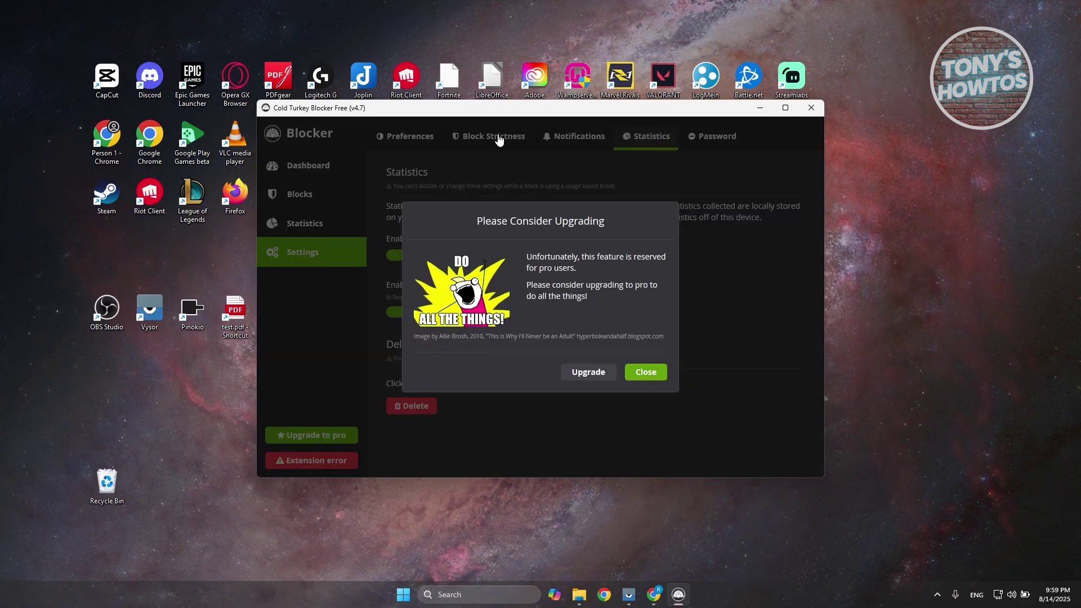
left_click(641, 373)
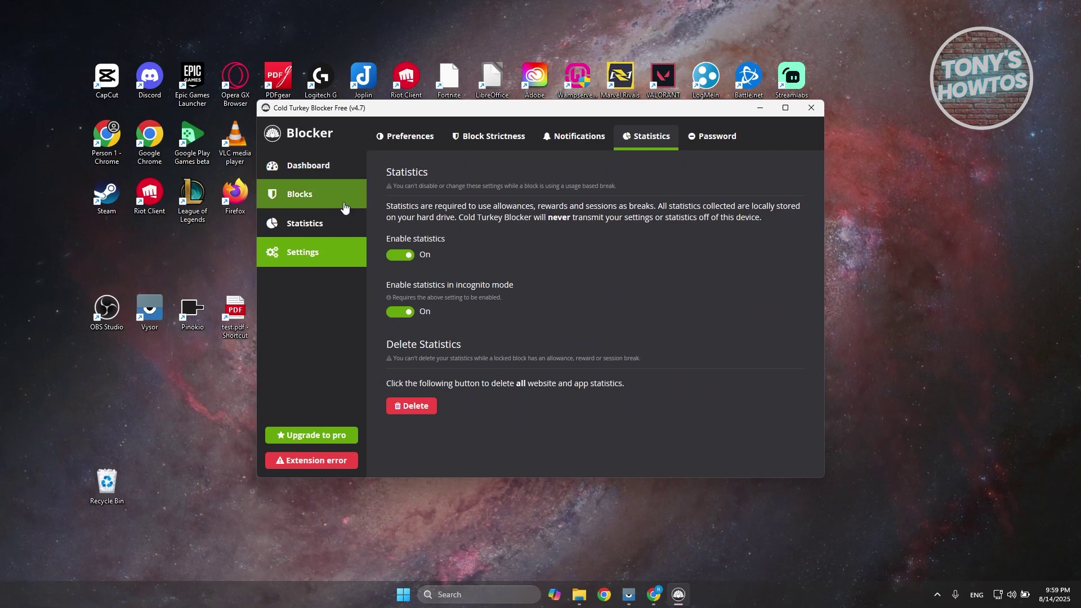
left_click(318, 203)
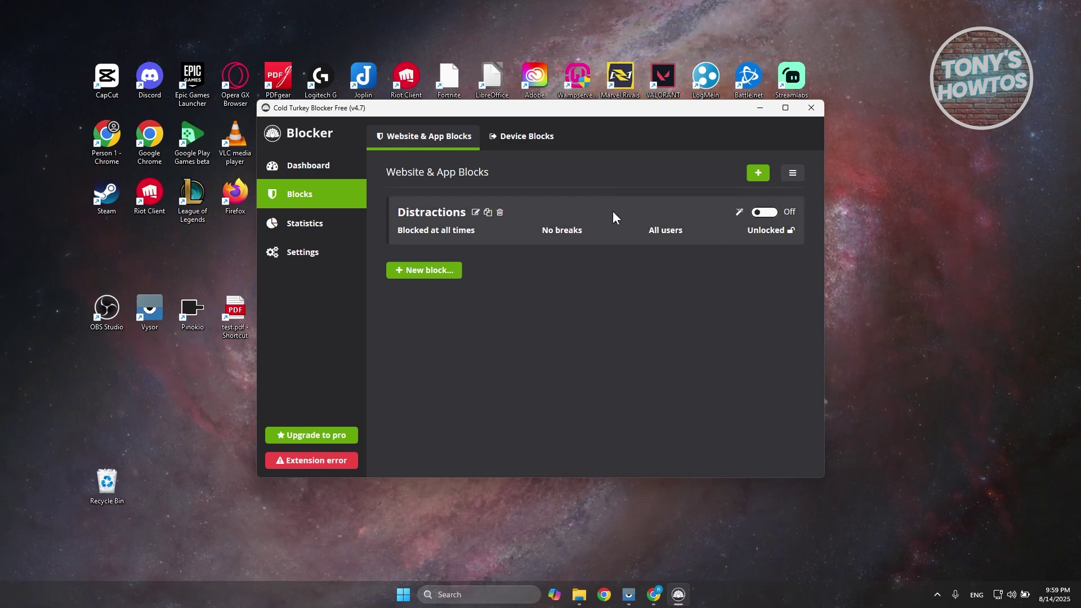
left_click(739, 212)
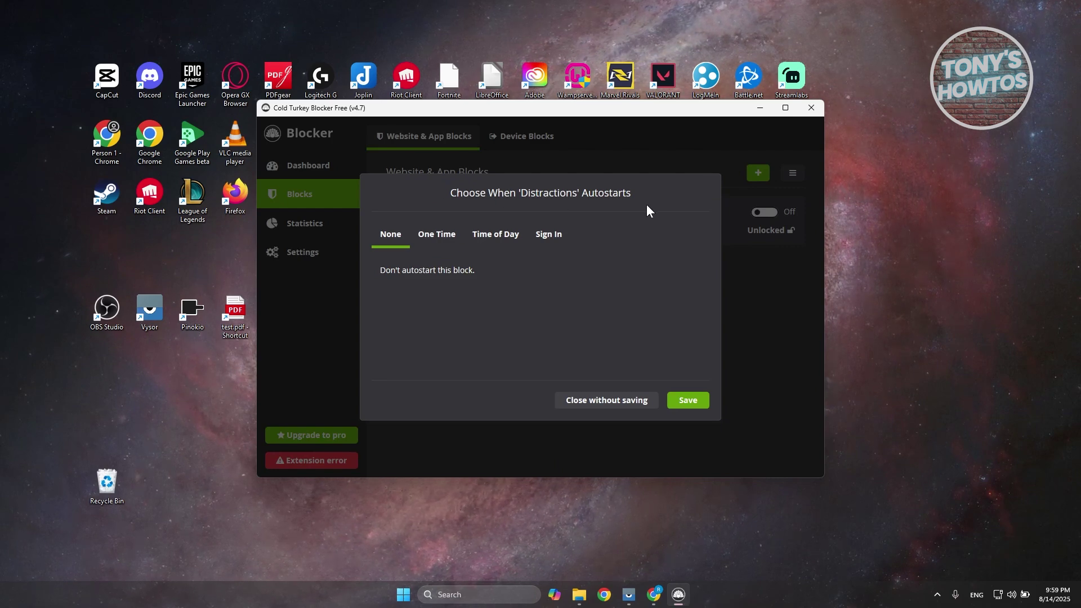
left_click(437, 236)
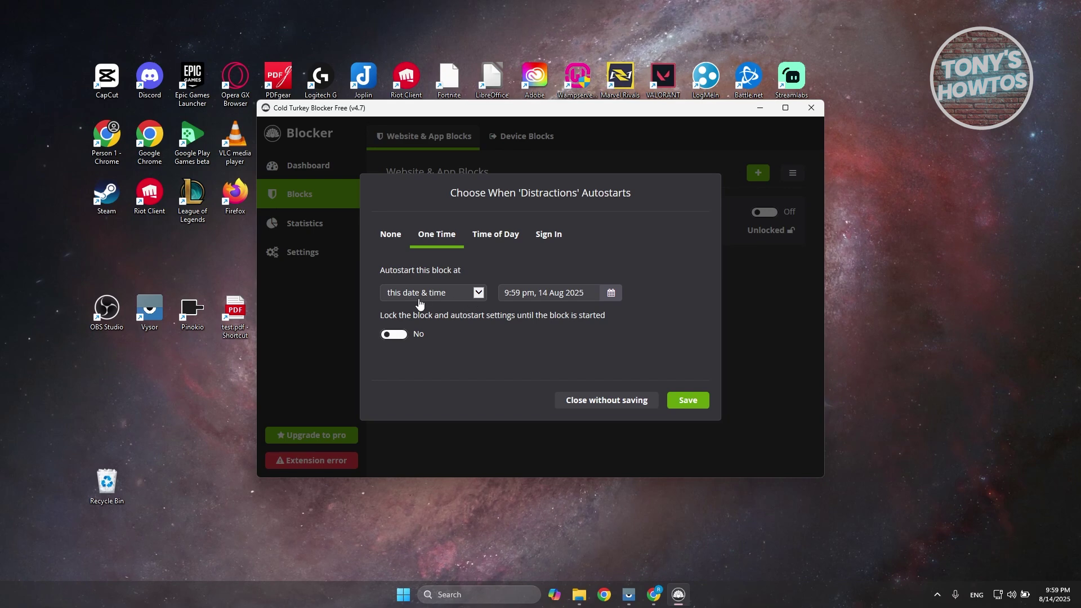
left_click(495, 241)
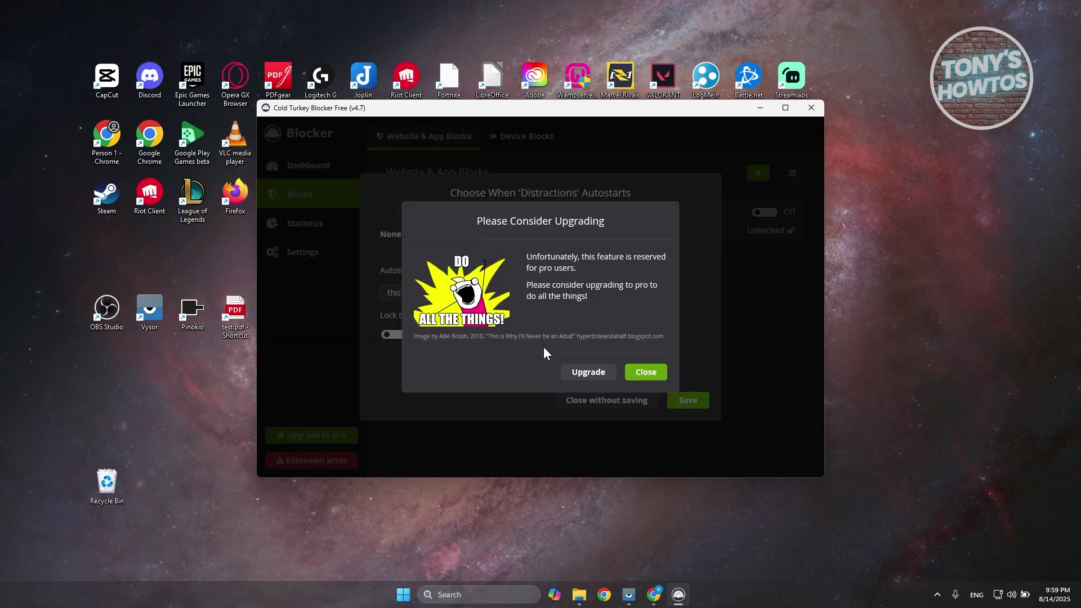
left_click(631, 372)
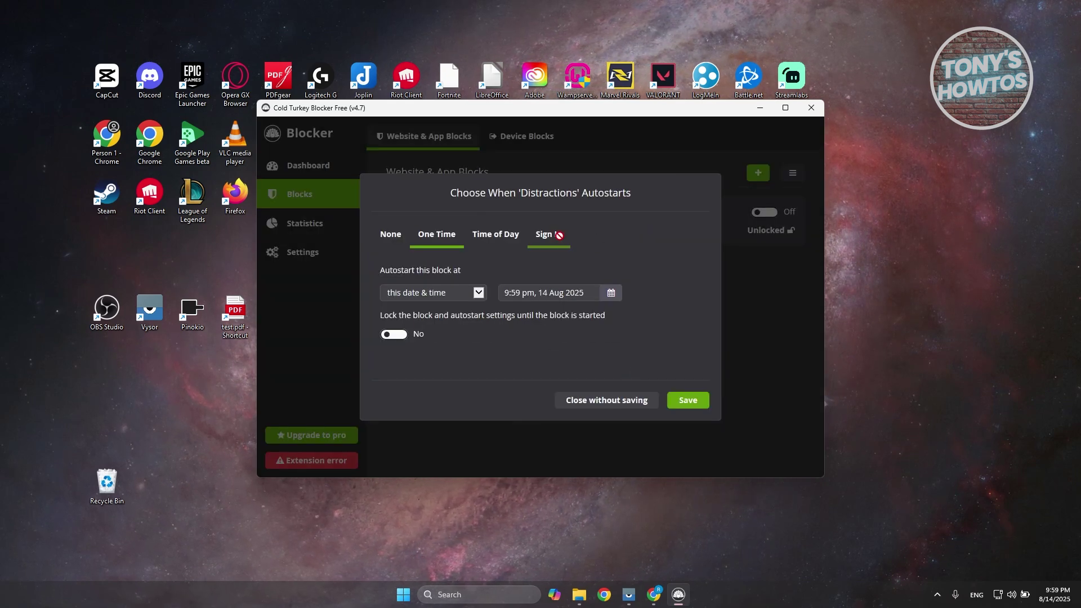
left_click(560, 238)
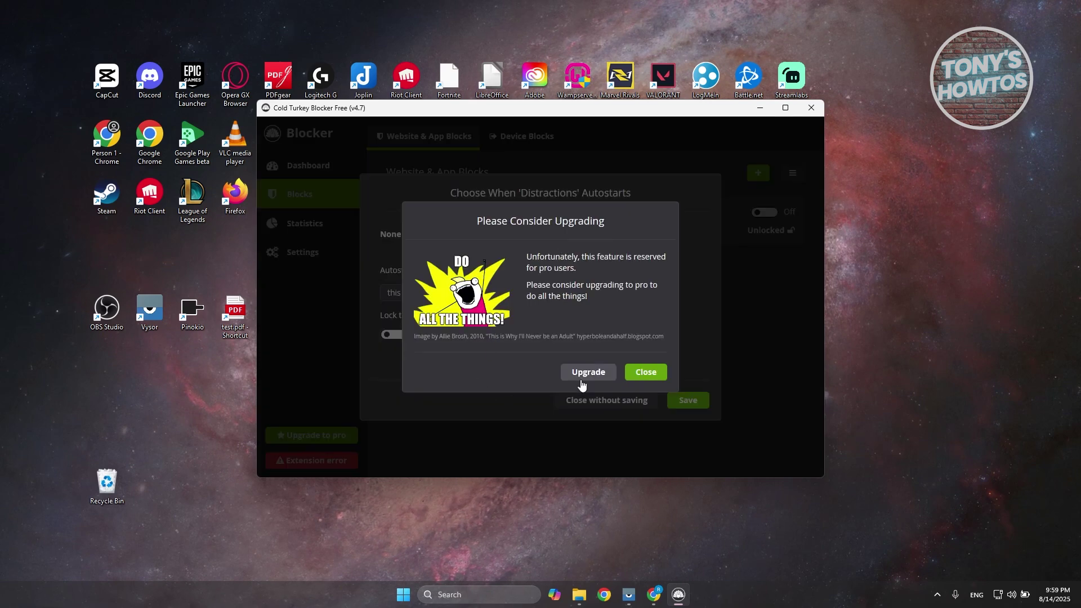
left_click(647, 370)
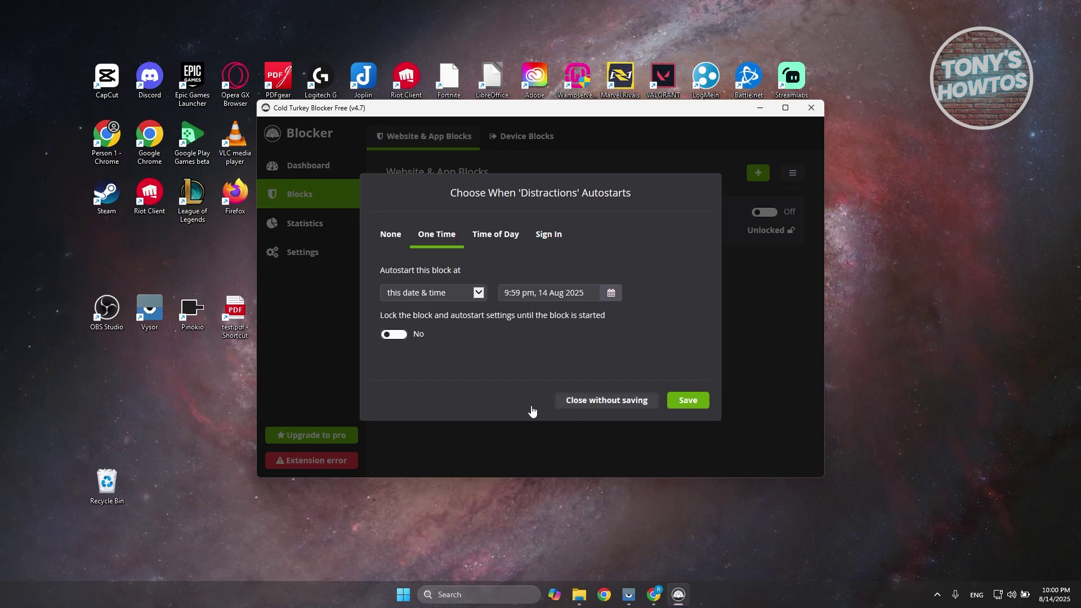
left_click(598, 401)
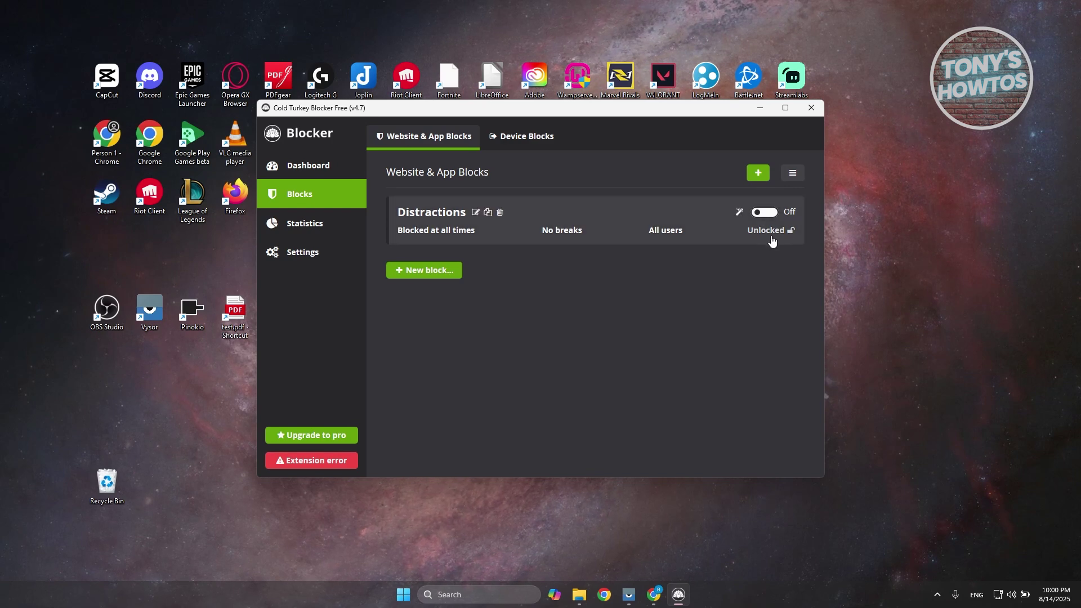
left_click(413, 277)
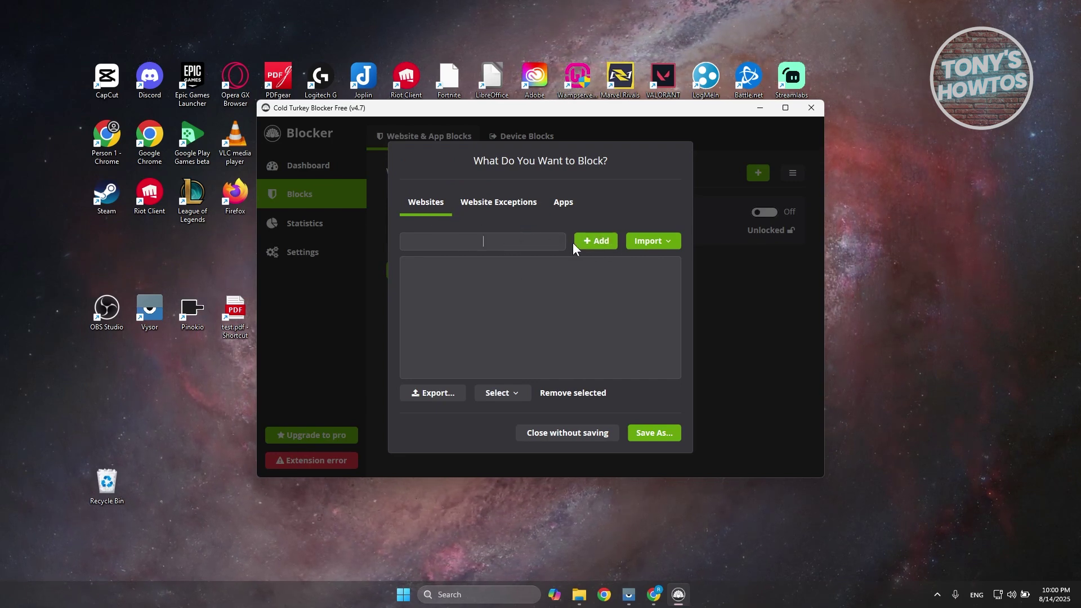
Add roblox.com to the new block's list of blocked websites.
left_click(657, 243)
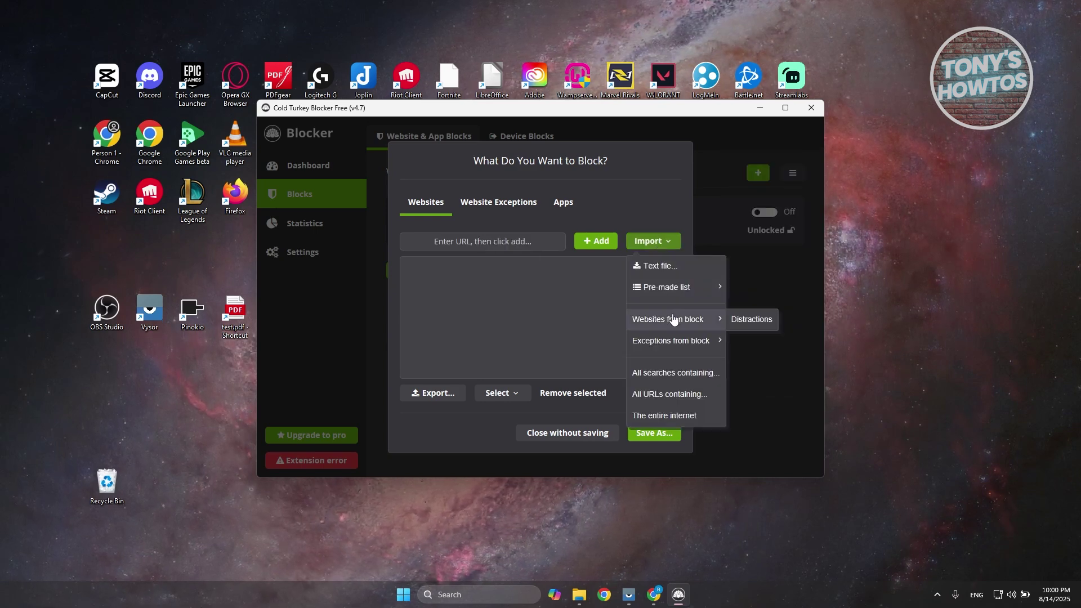
mouse_move(702, 342)
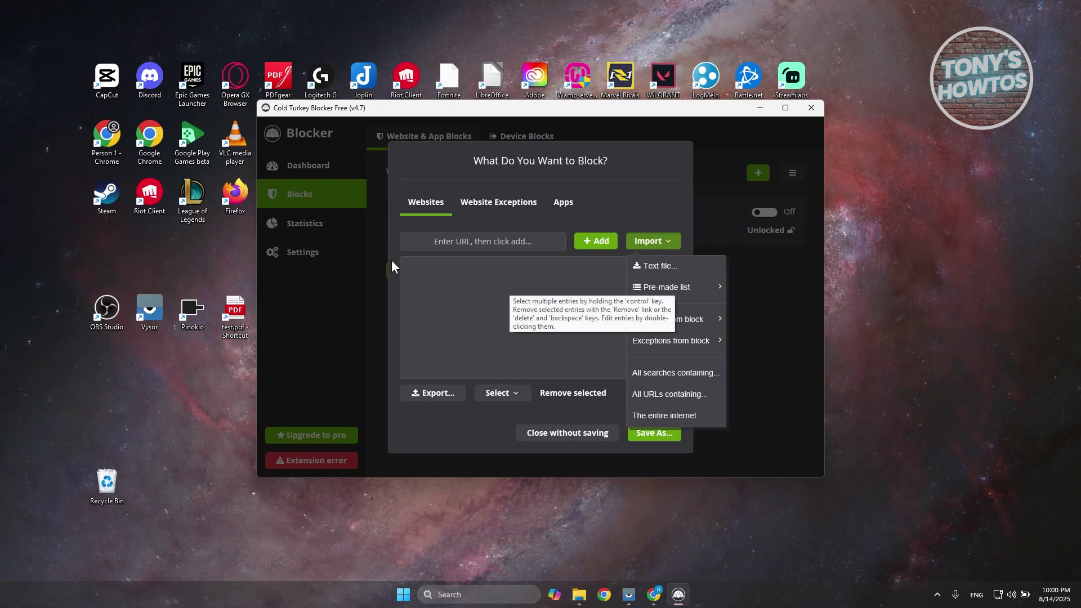
left_click(461, 248)
left_click(477, 242)
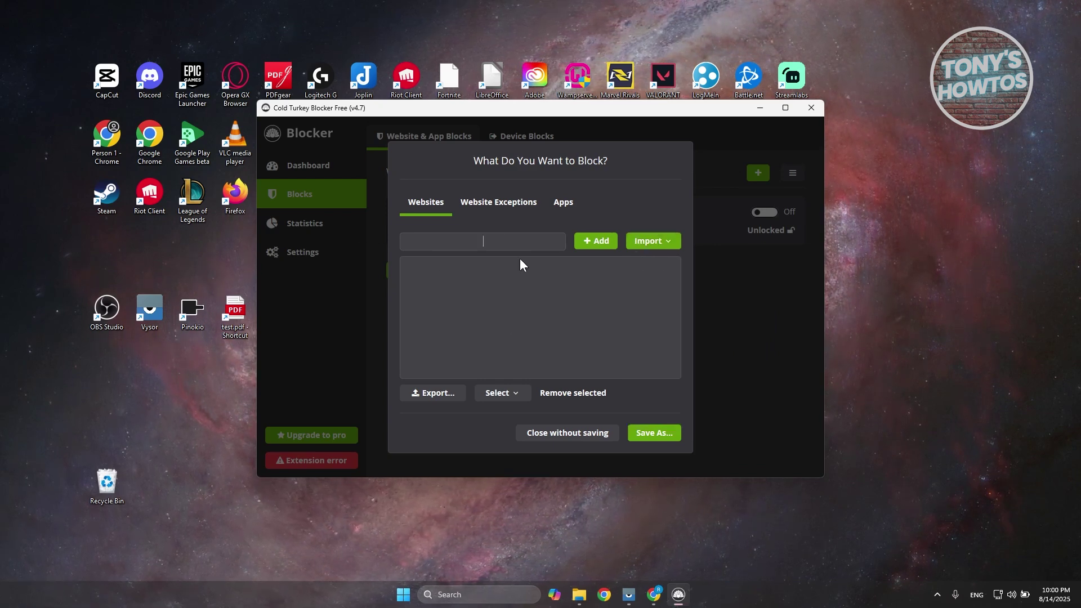
type("roblox.com")
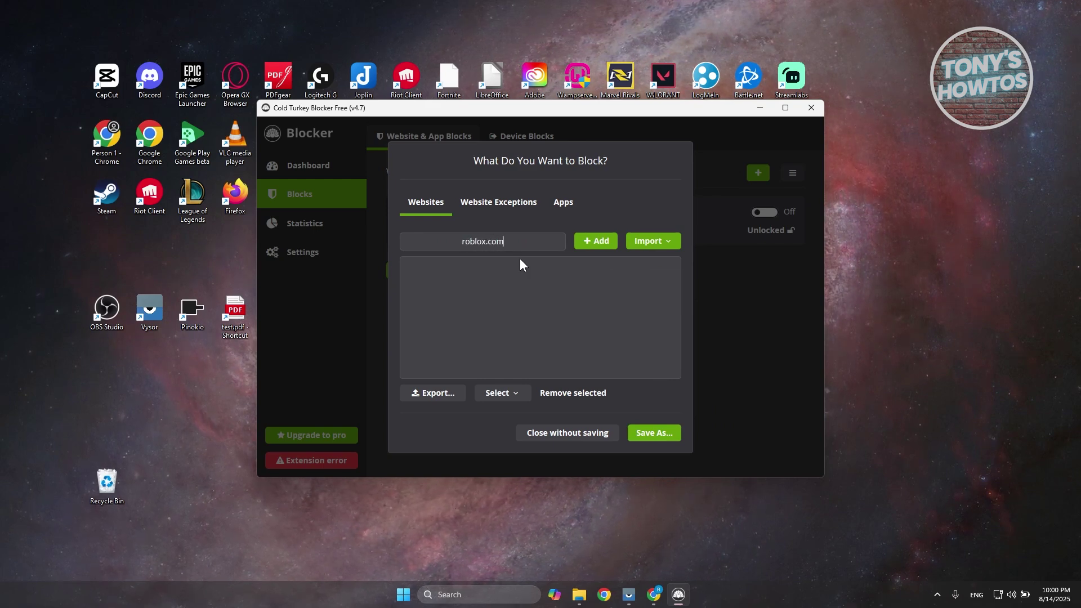
left_click(583, 246)
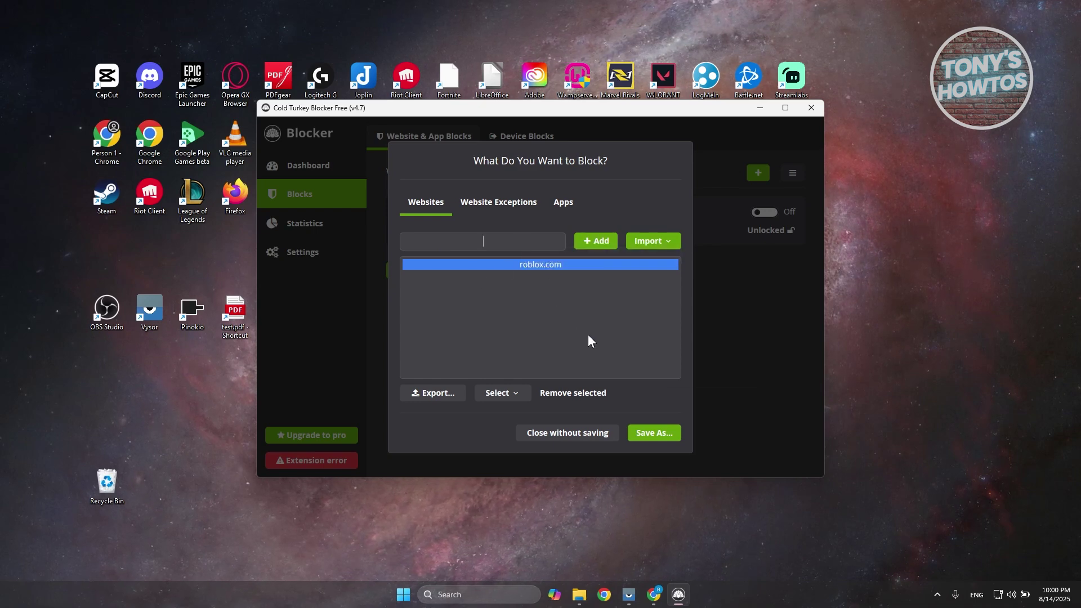
Check the Website Exceptions and Apps tabs, then select all entries in the website list.
left_click(499, 203)
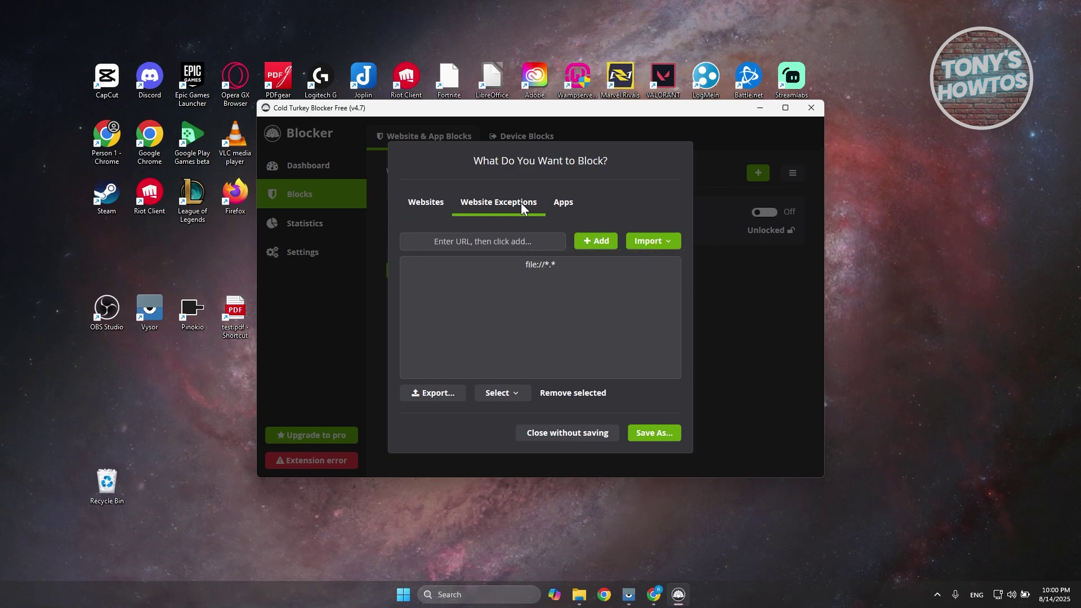
left_click(562, 206)
left_click(651, 377)
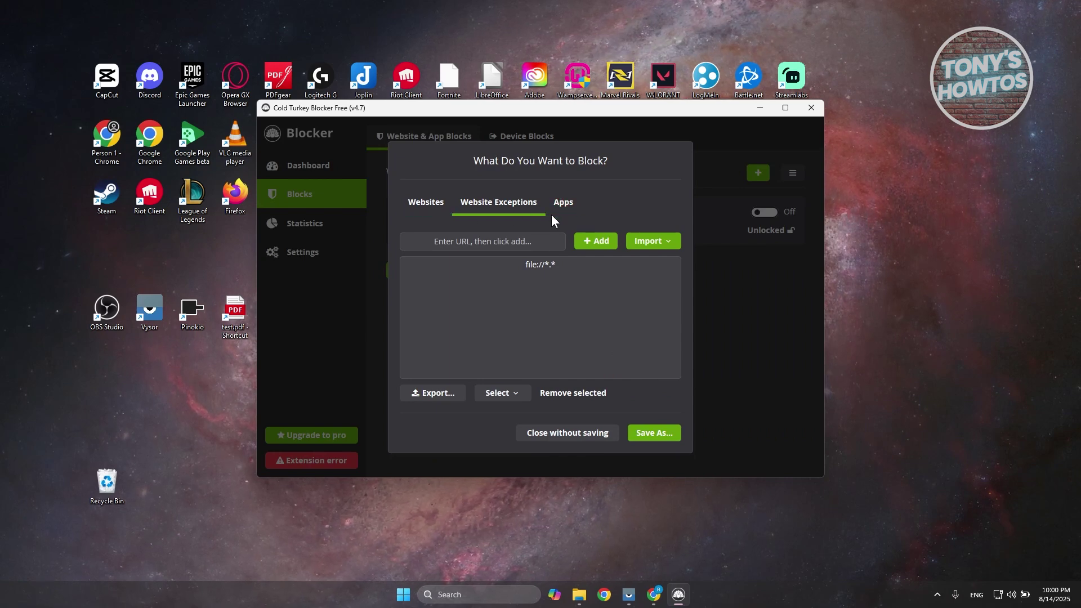
left_click(432, 211)
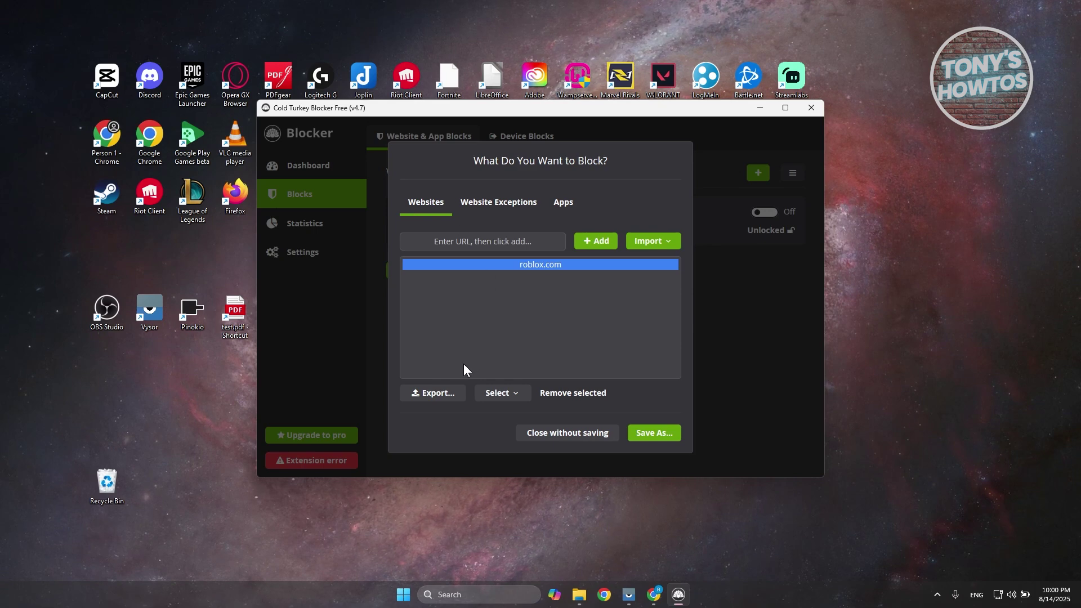
left_click(508, 394)
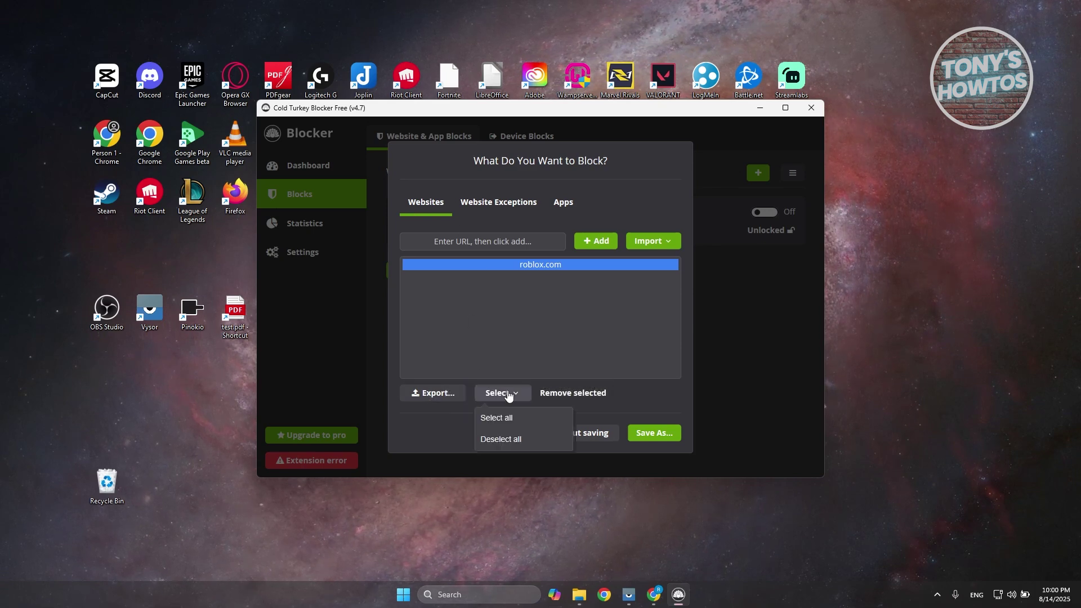
left_click(513, 418)
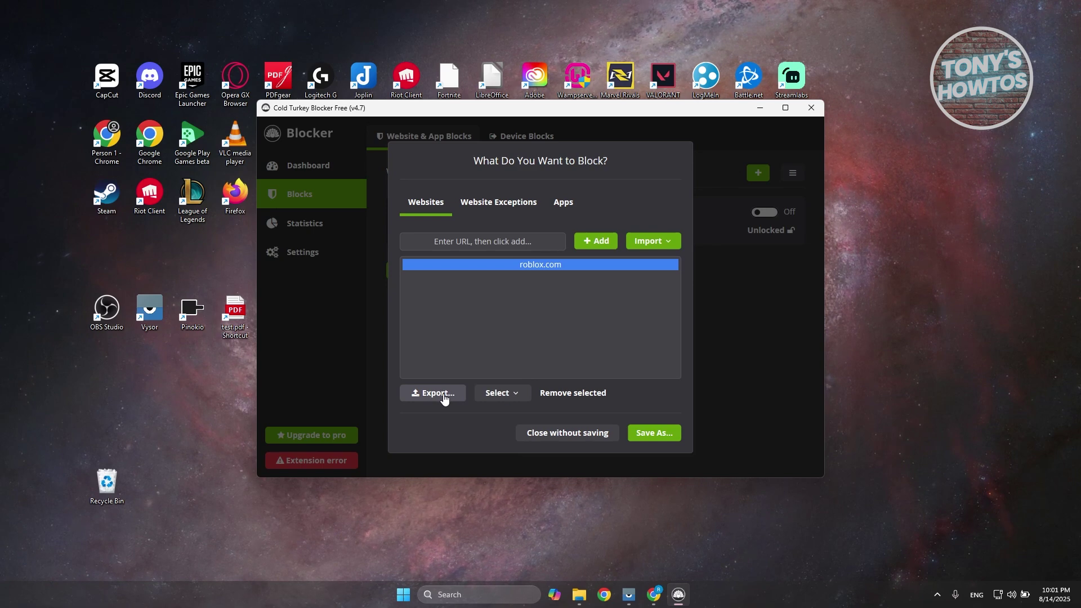
Save the roblox.com block under the name 'GAMING DISC'.
left_click(667, 439)
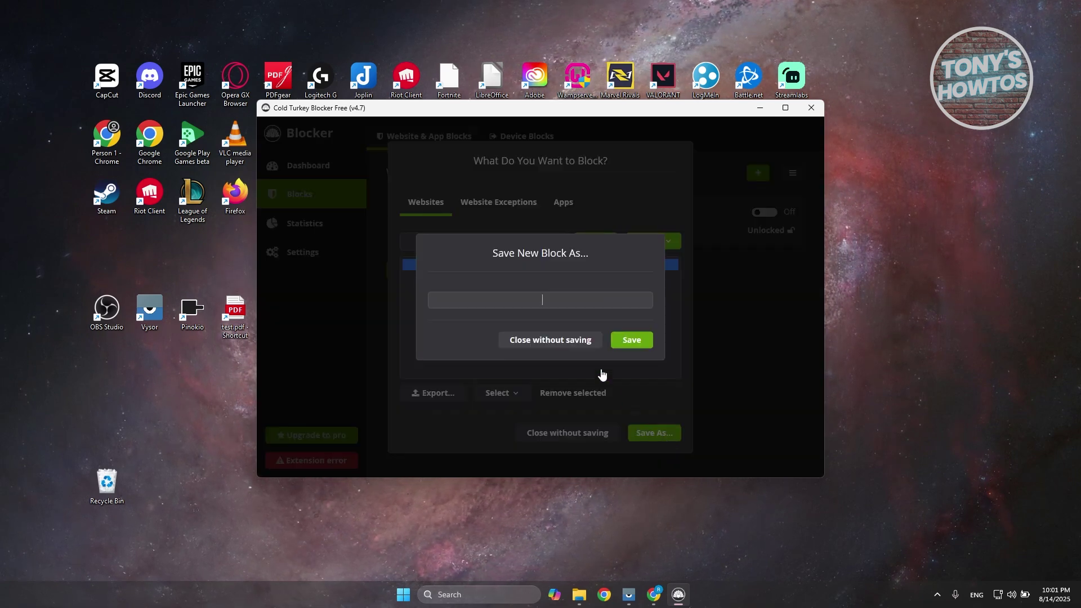
left_click(553, 299)
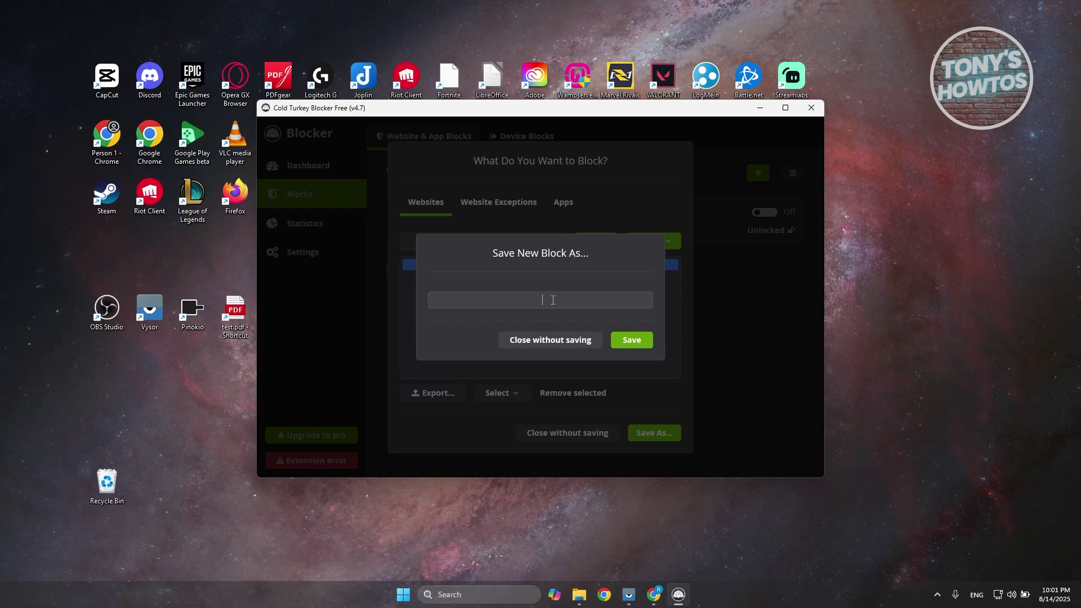
type("GAMING D")
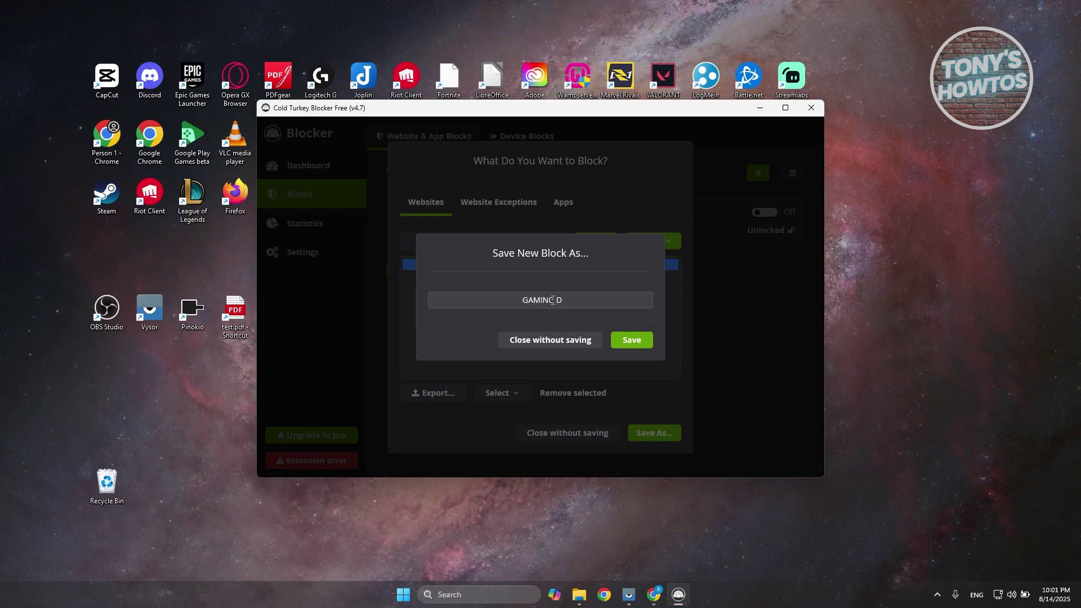
type("ISC")
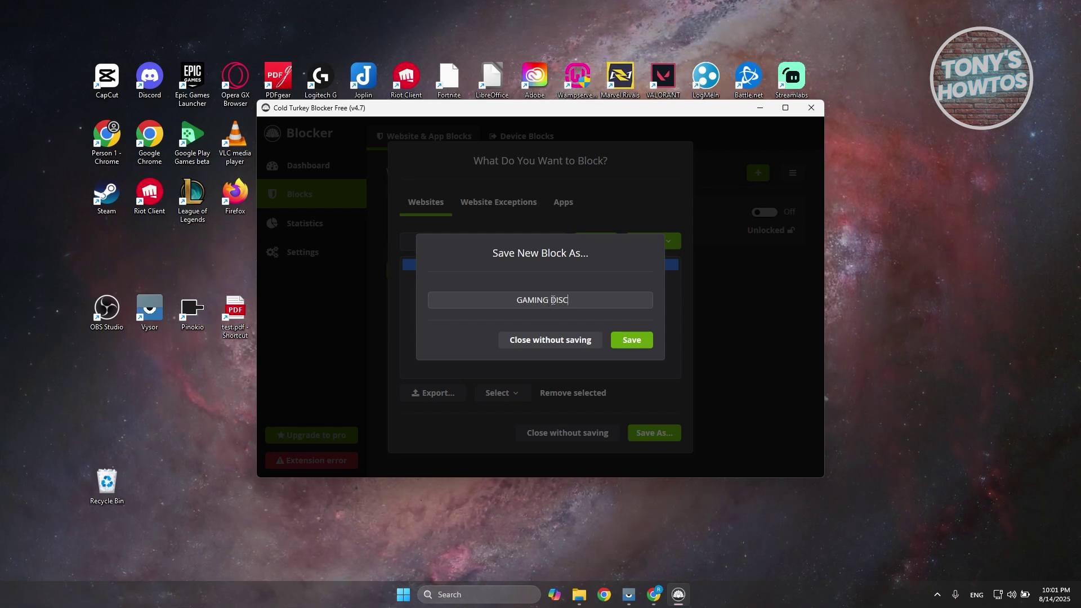
left_click(629, 345)
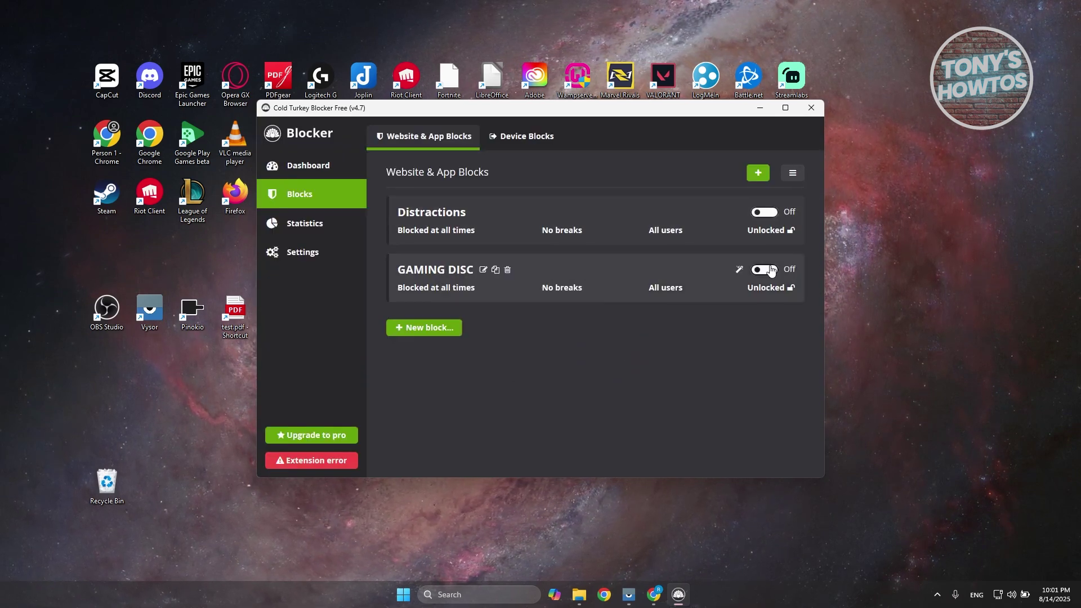
Close the GAMING DISC autostart options without saving and switch the block on.
left_click(739, 269)
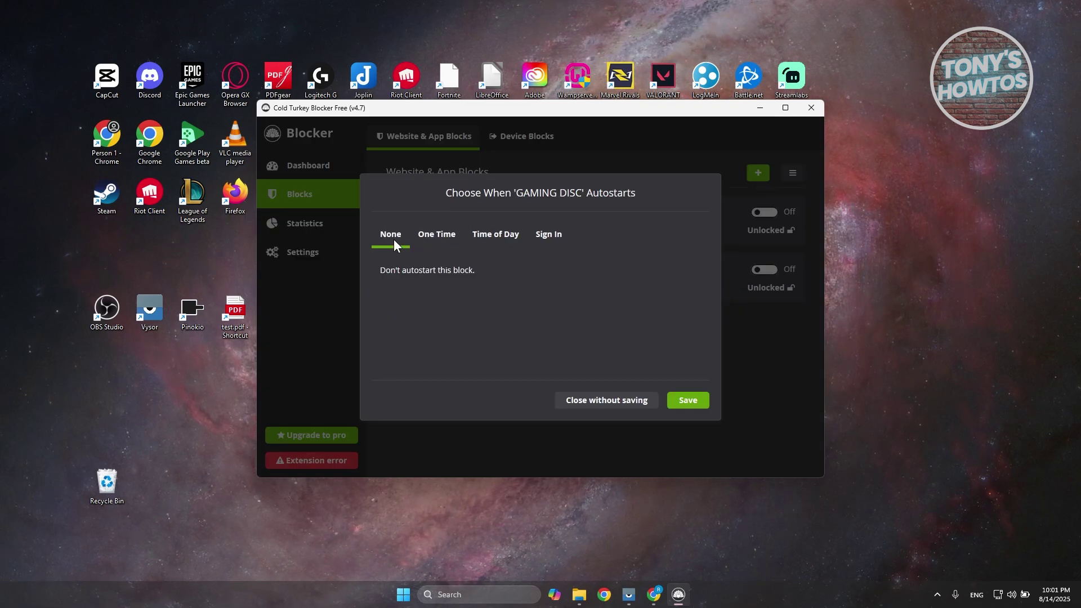
left_click(457, 248)
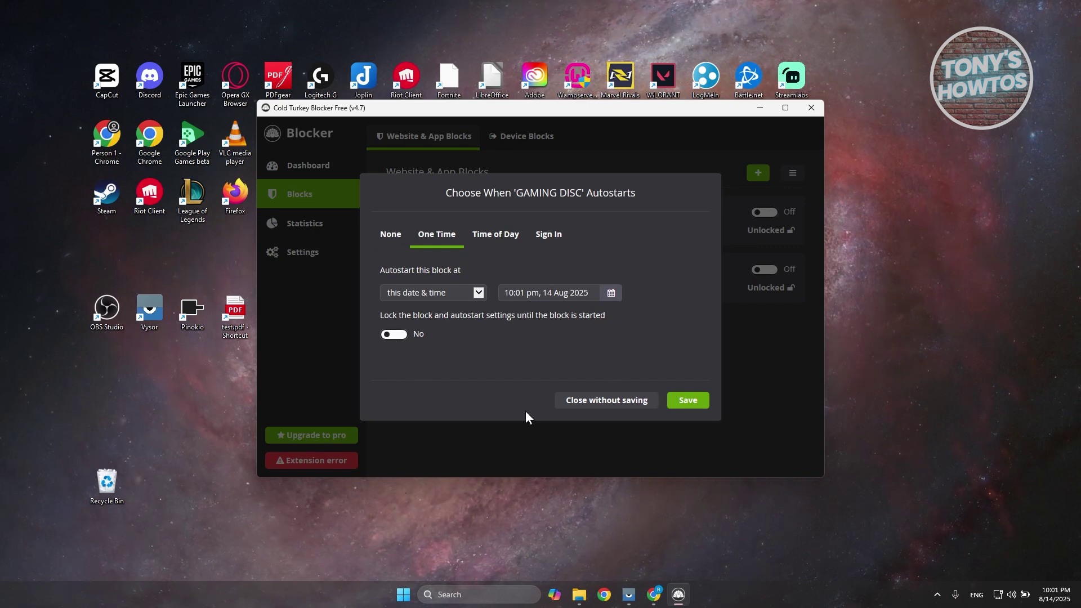
left_click(606, 400)
left_click(771, 271)
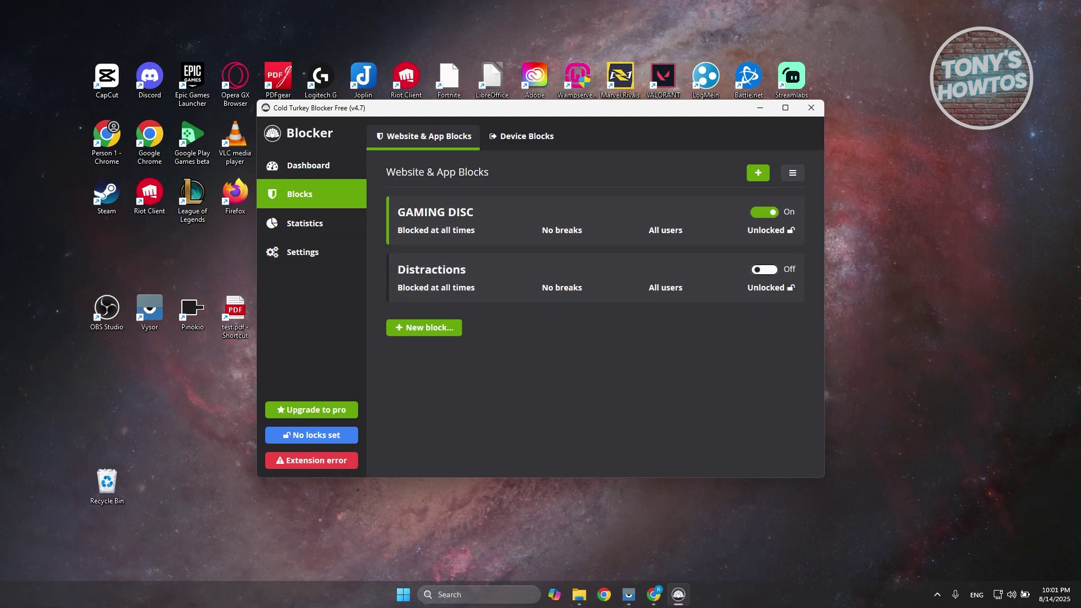
left_click(655, 595)
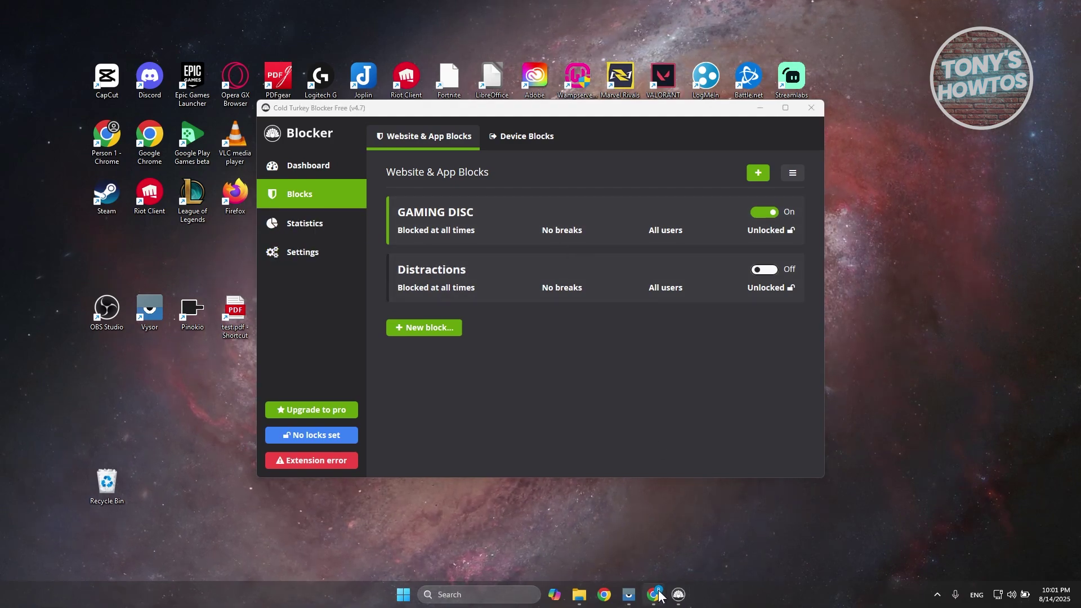
In Chrome's address bar, enter ROBLOX.COM after a mistyped ROBLOX.XOM.
left_click(643, 520)
left_click(130, 35)
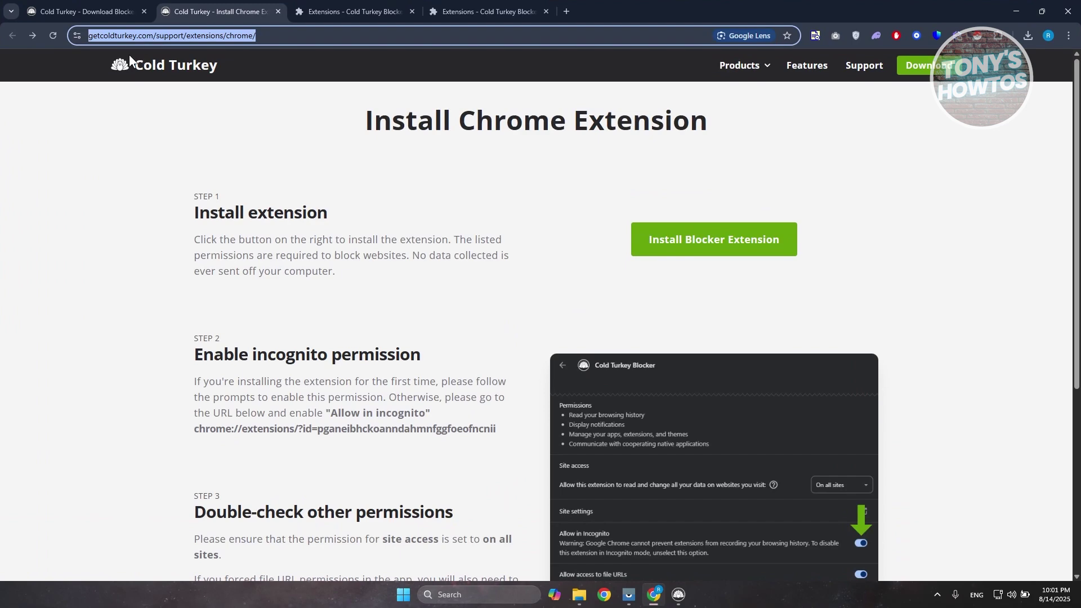
type("ROBLOX.")
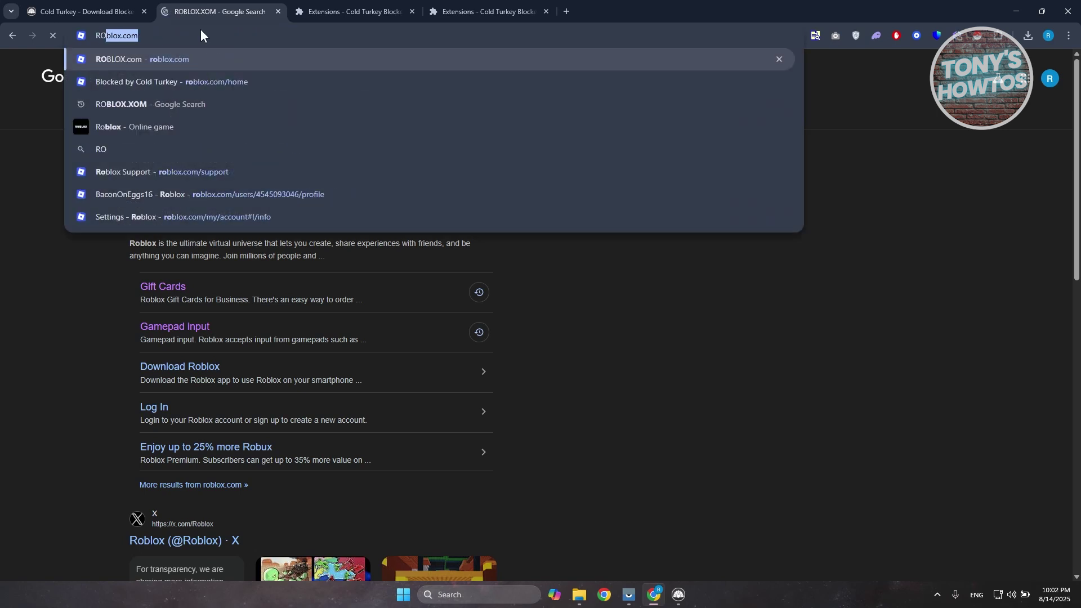
type(".COM")
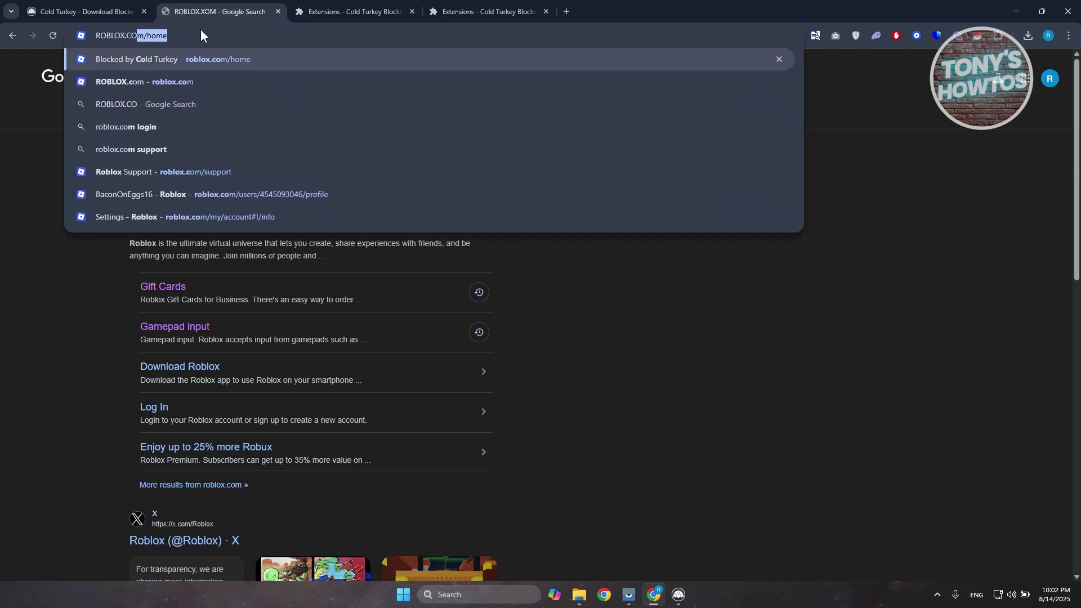